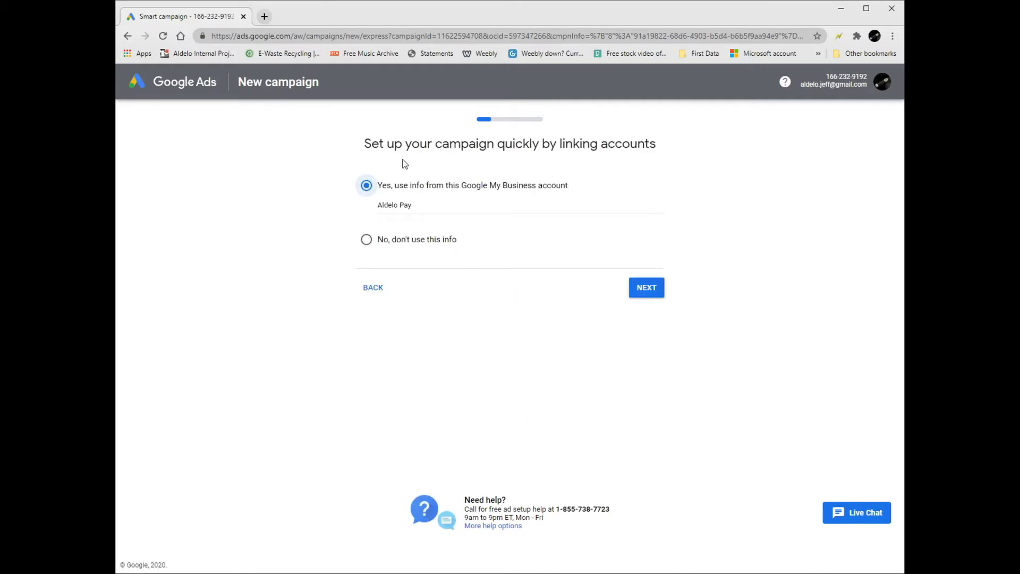
Use the Google My Business account info with "Testing" as the business name, and continue the campaign setup.
left_click(415, 207)
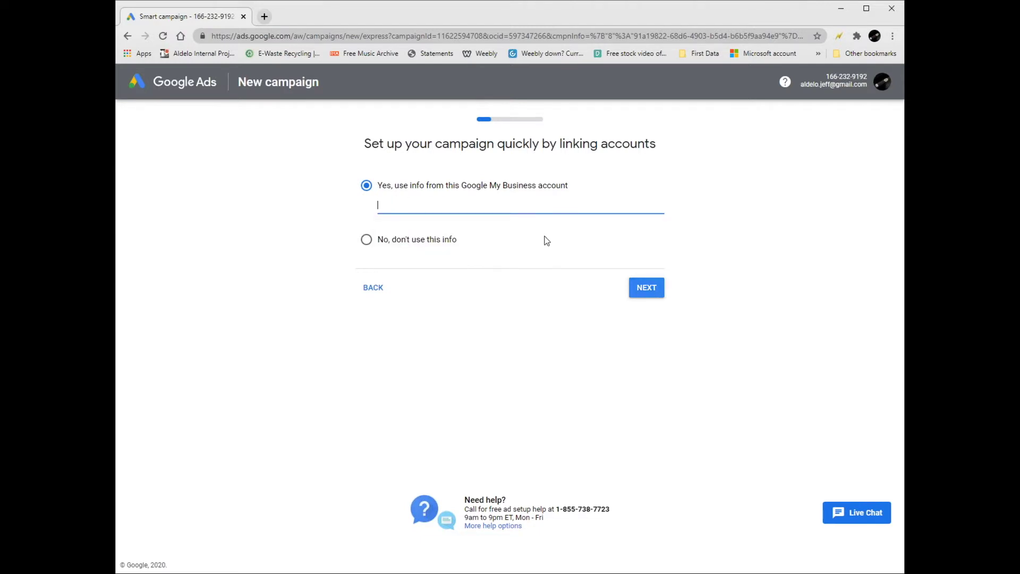
type("Te")
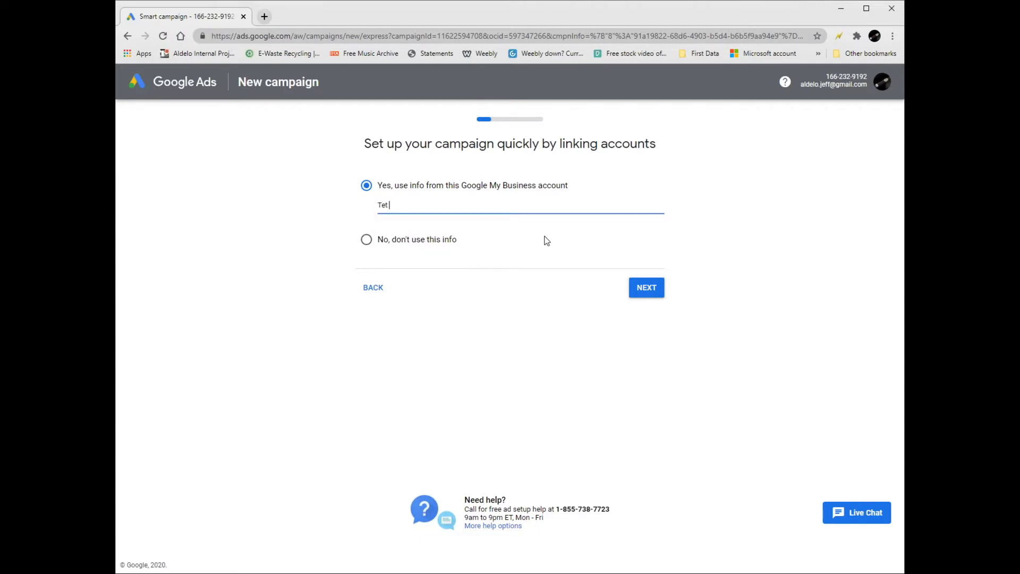
type("sting")
left_click(648, 292)
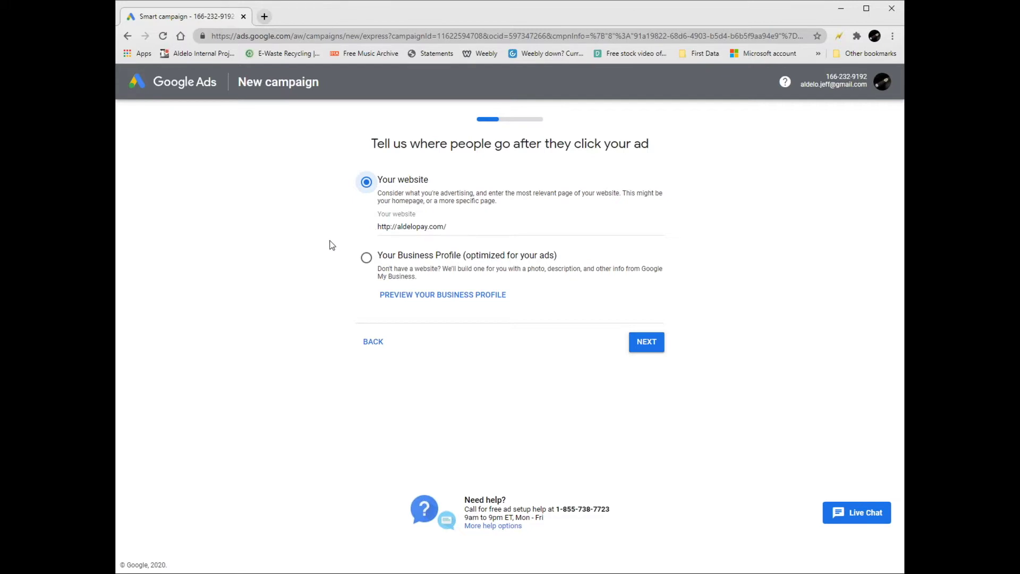
left_click(642, 344)
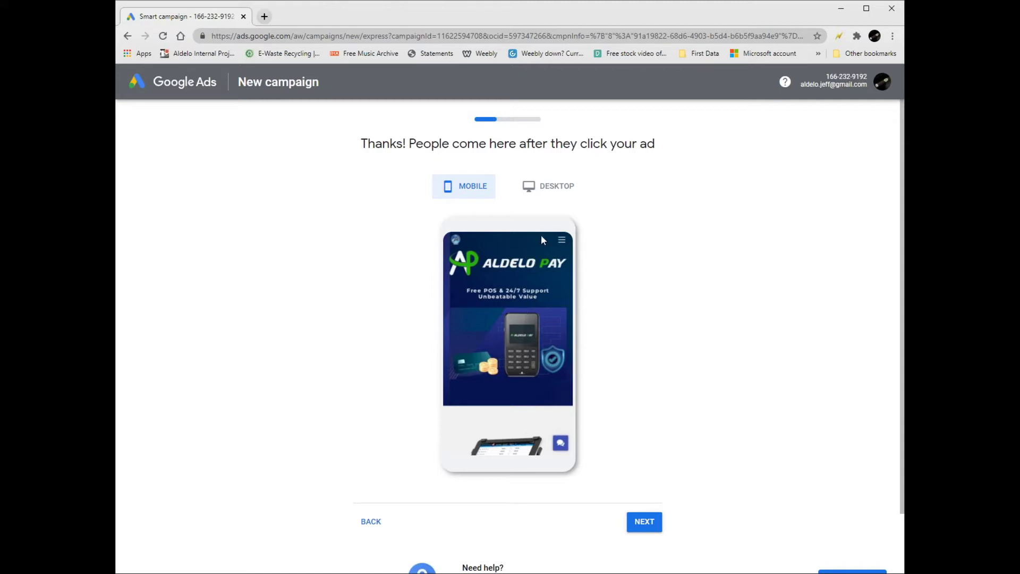
left_click(550, 194)
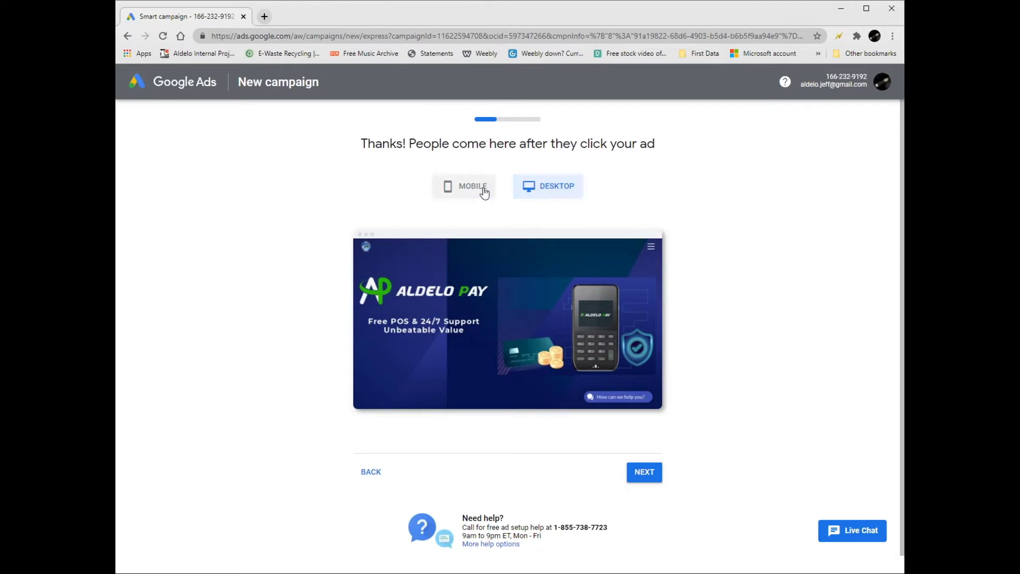
left_click(484, 193)
left_click(529, 187)
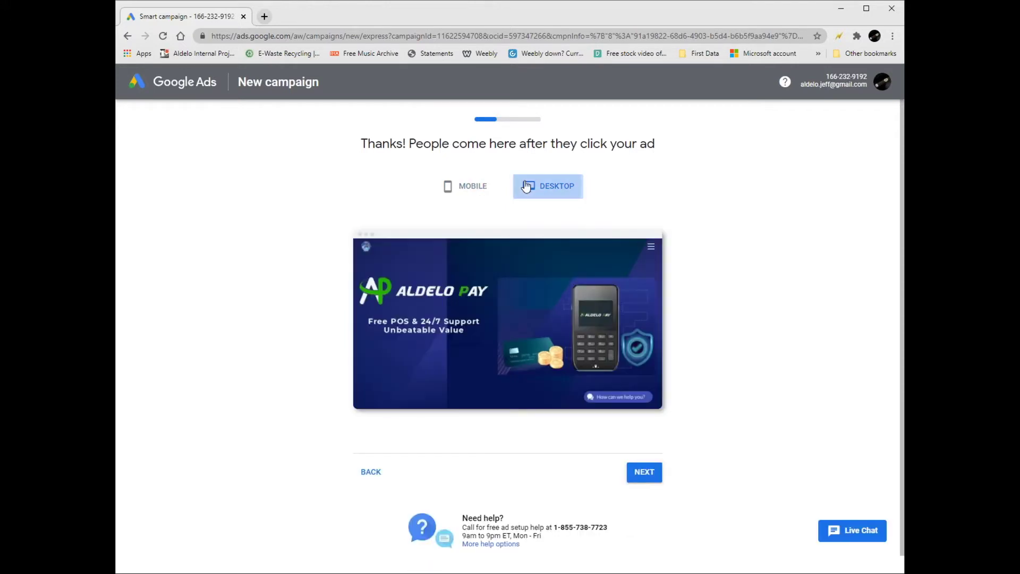
left_click(649, 480)
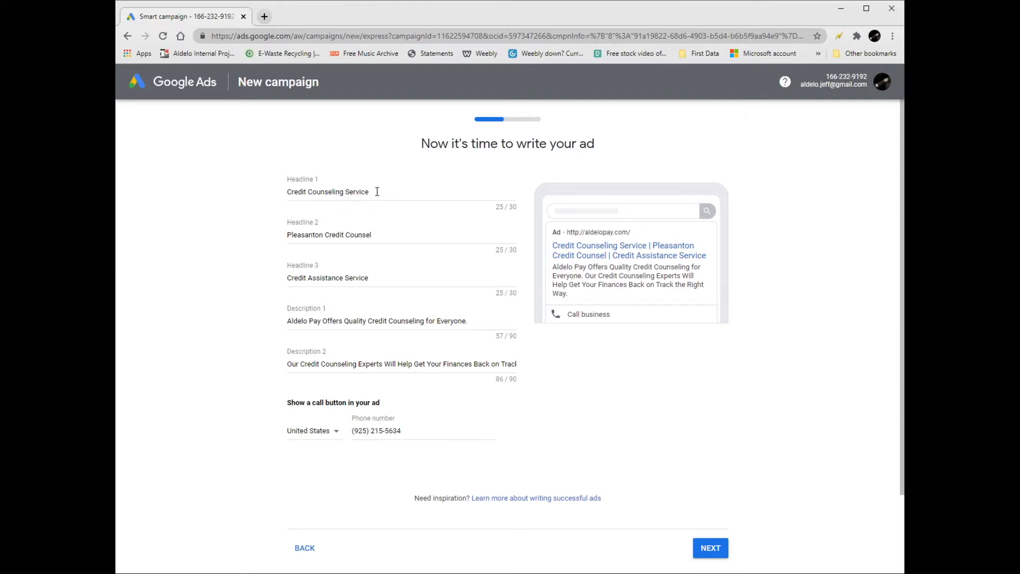
Replace Headline 1 of the ad with "Low Cost Merchant Services".
left_click(388, 236)
left_click(231, 260)
left_click(379, 191)
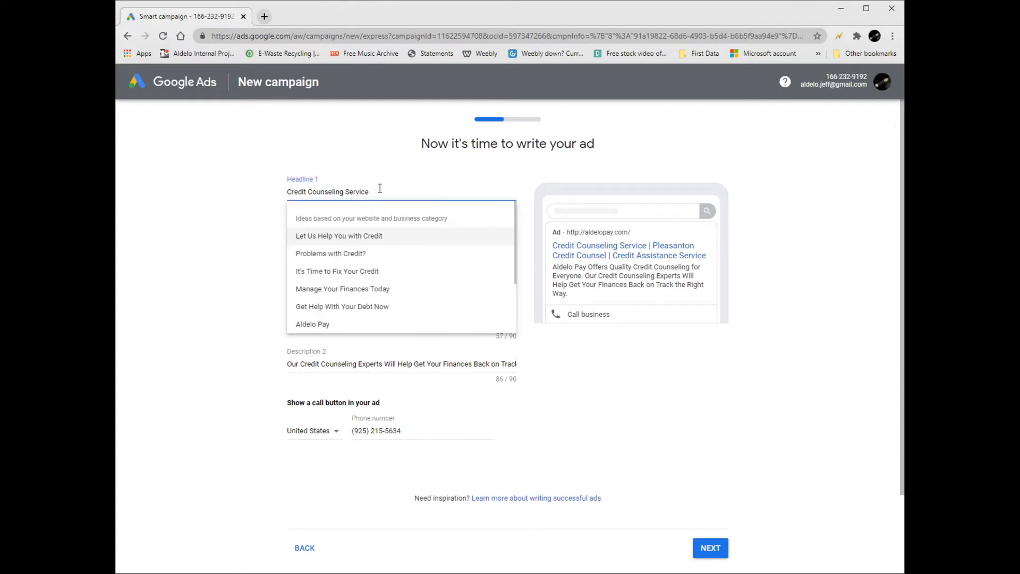
left_click_drag(379, 191, 273, 204)
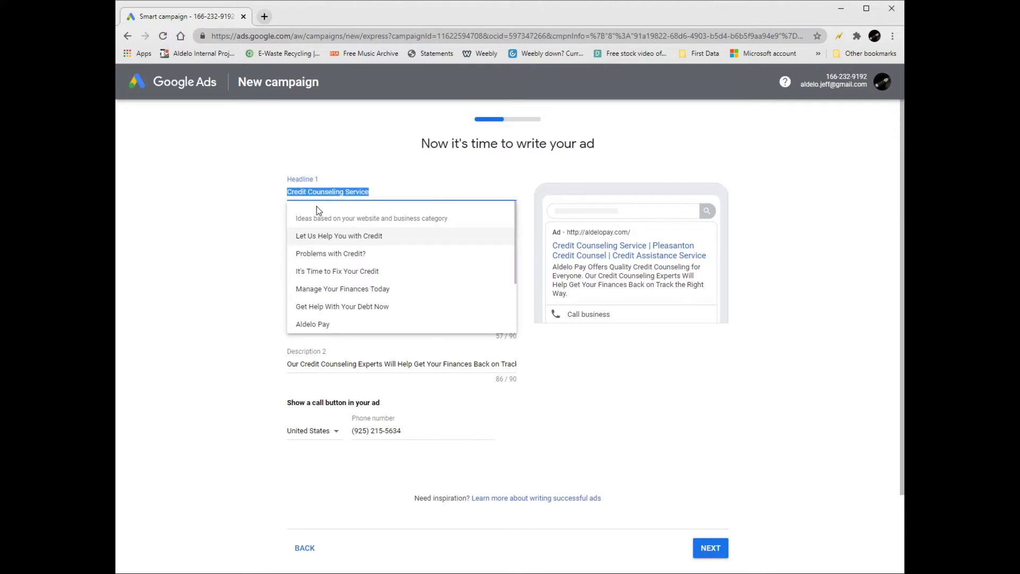
key("BackSpace")
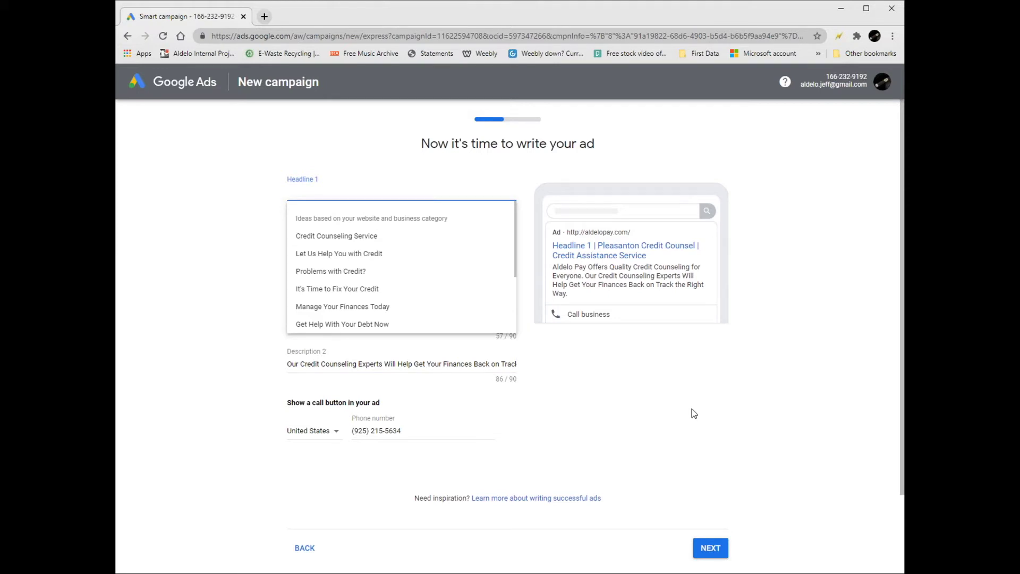
type("Low Cost Merchant Services")
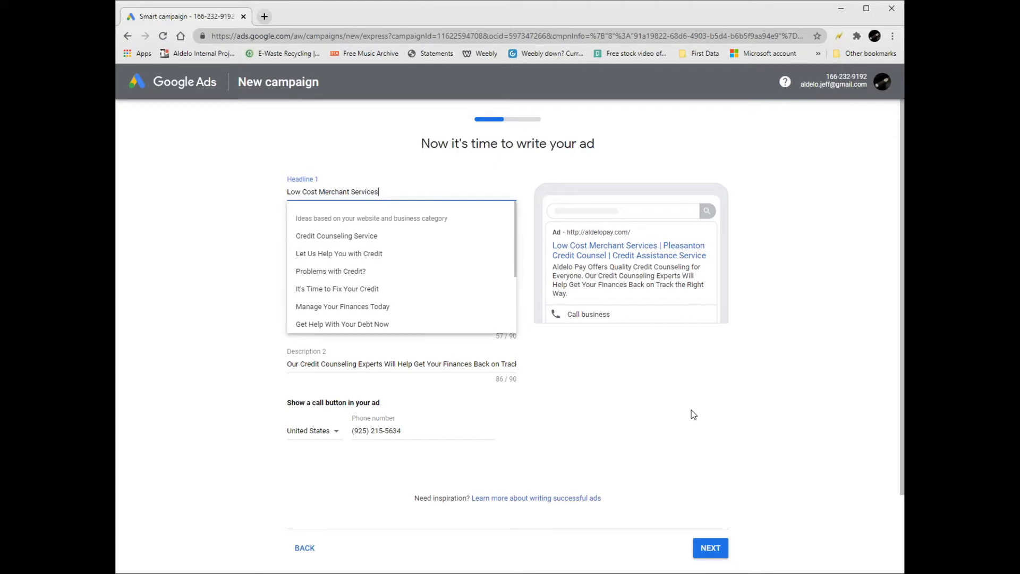
left_click(630, 388)
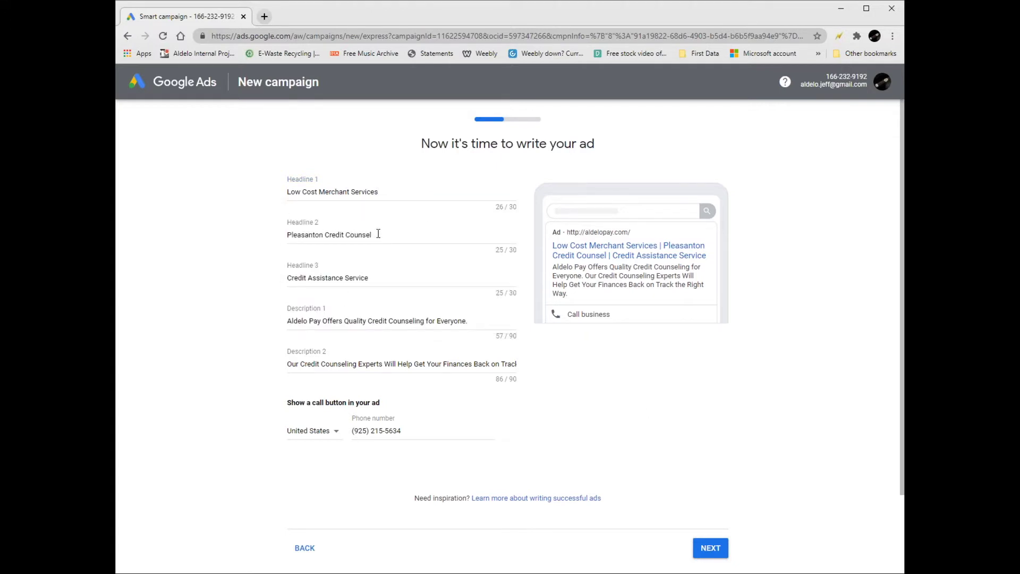
Replace Headline 2 of the ad with "Great Customer Service".
left_click(378, 234)
key("ctrl+a")
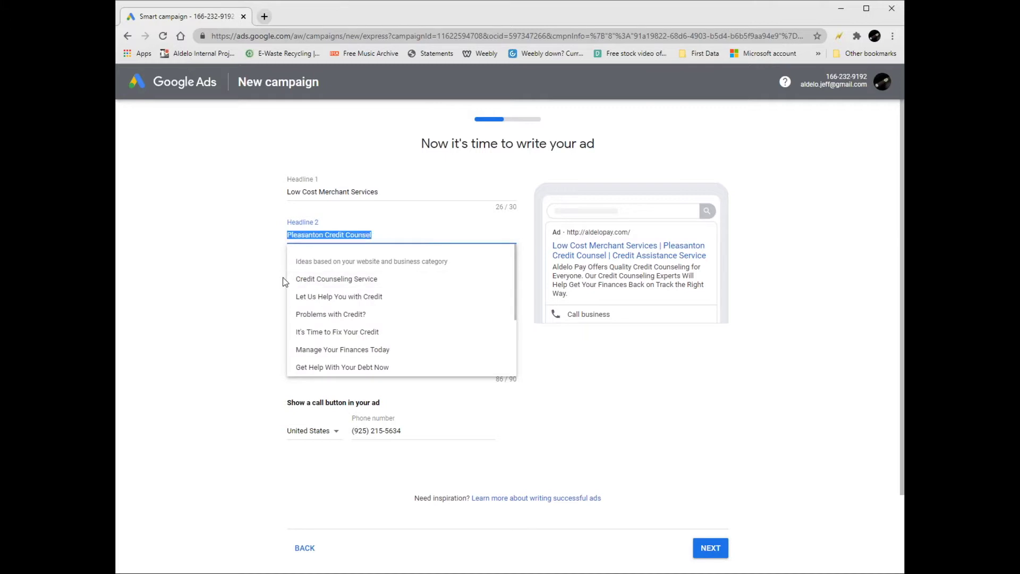
key("BackSpace")
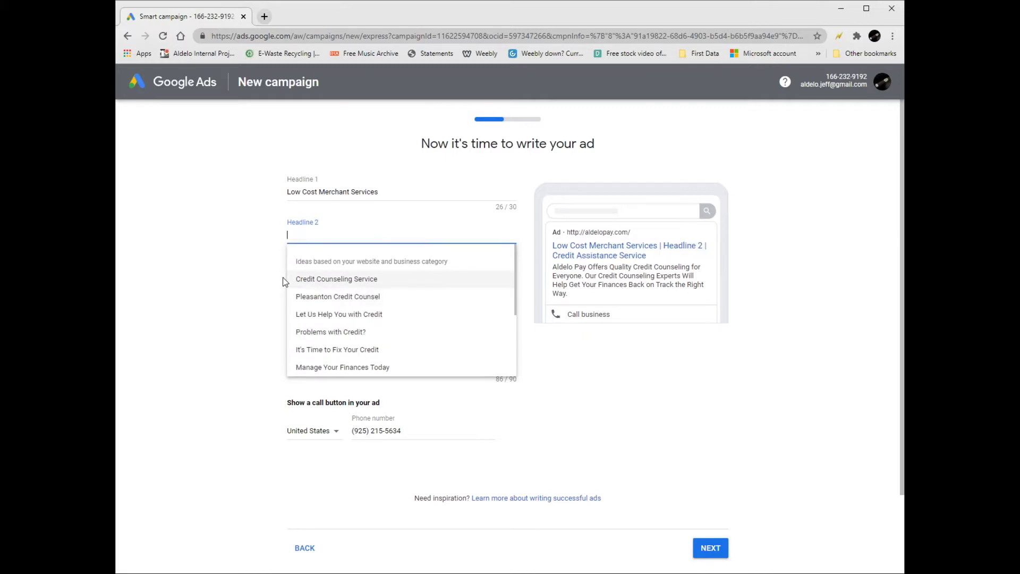
type("Gre")
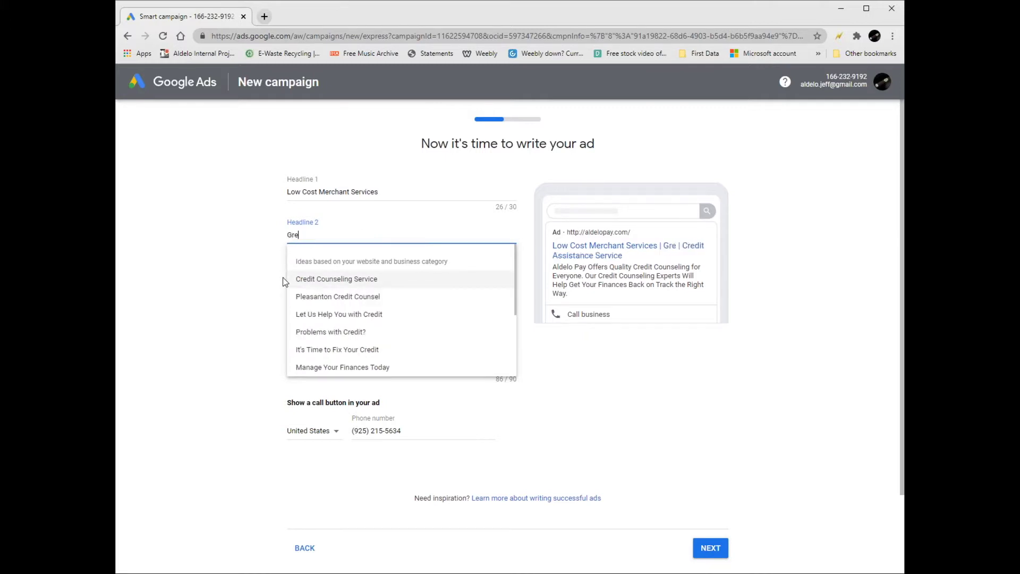
type("at Custom")
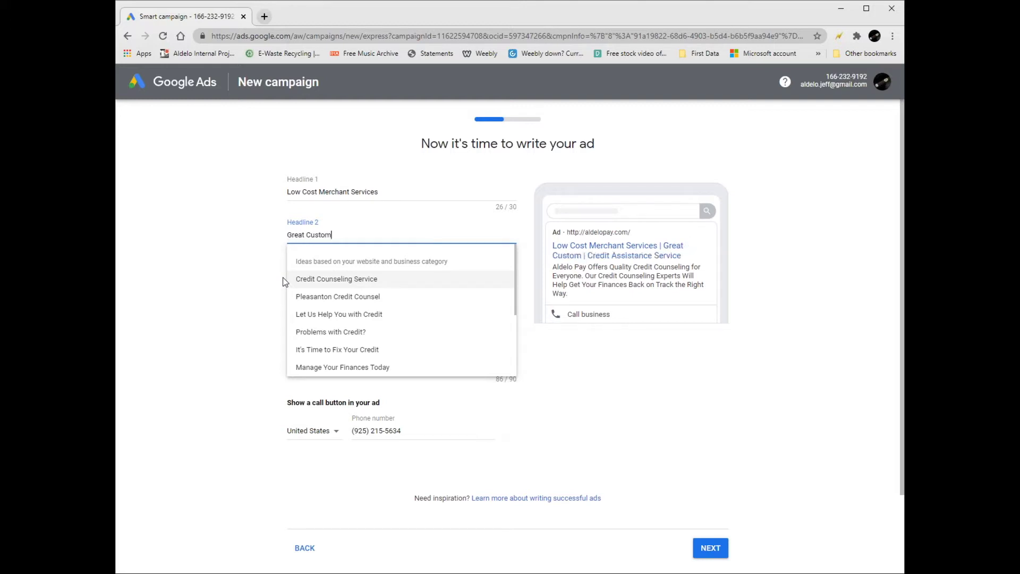
type("er Service")
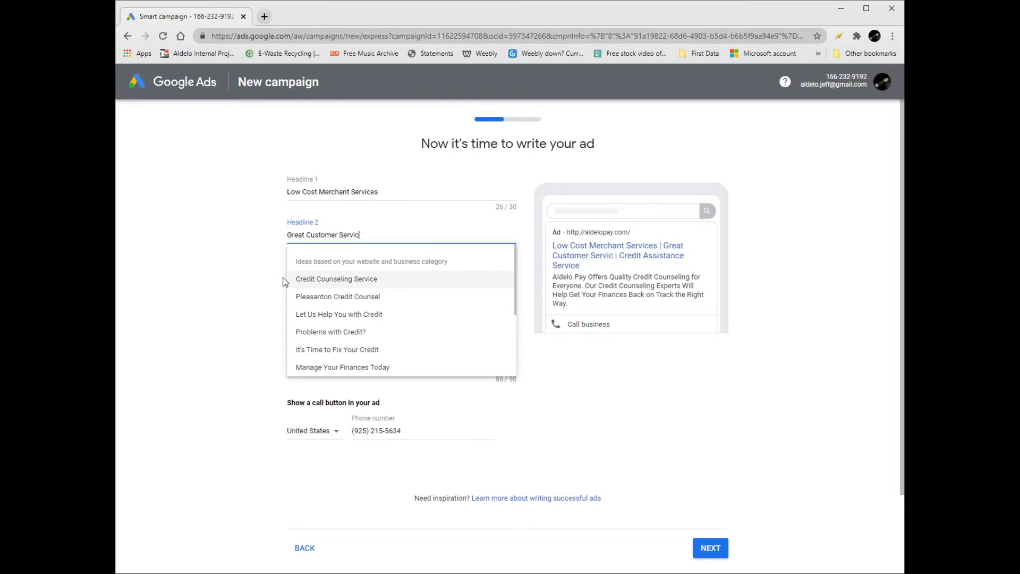
left_click(298, 291)
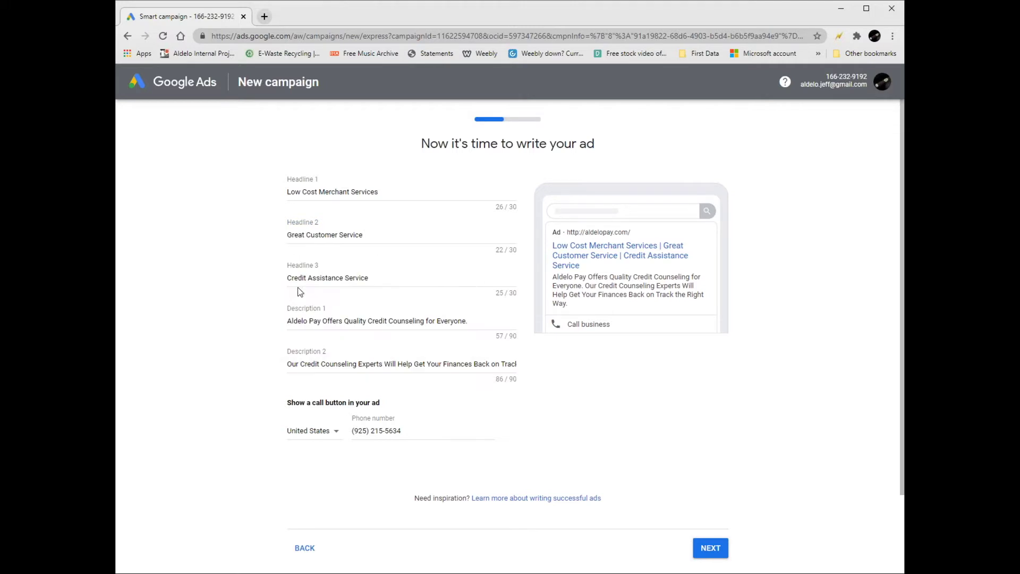
Replace Headline 3 of the ad with "Free Point of Sale Software".
left_click_drag(378, 275, 276, 279)
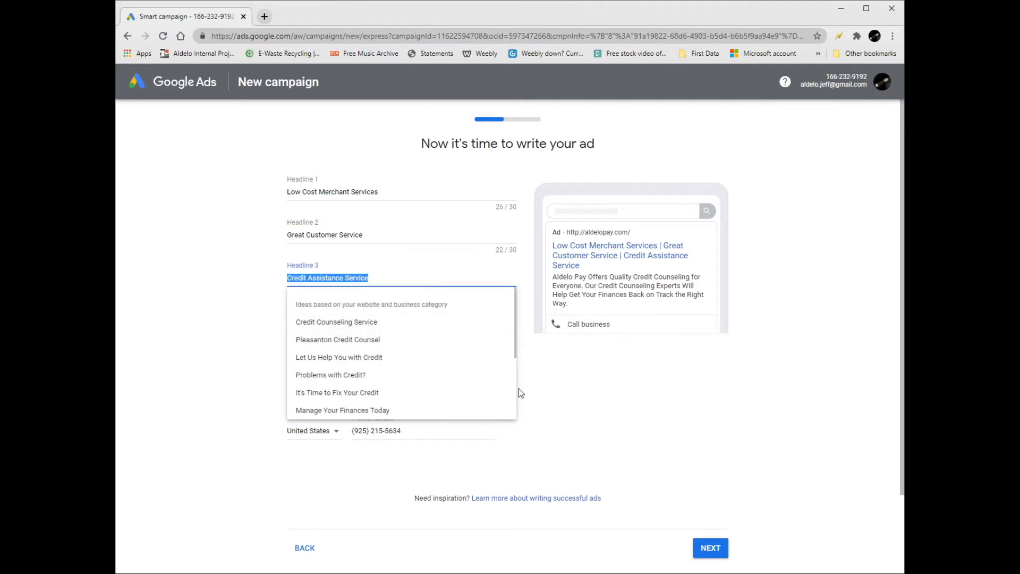
type("Free Point of Sale Software")
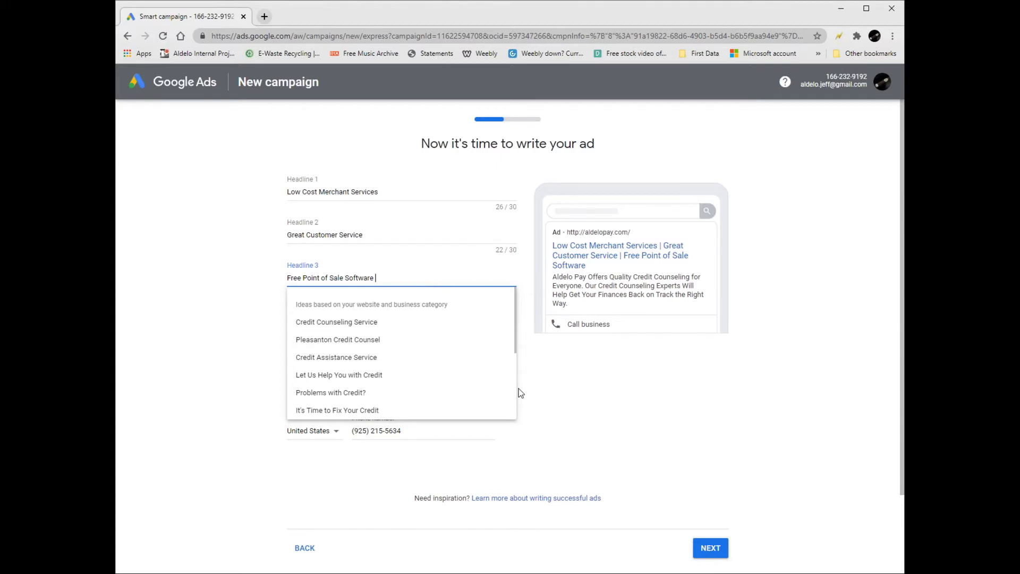
left_click(579, 419)
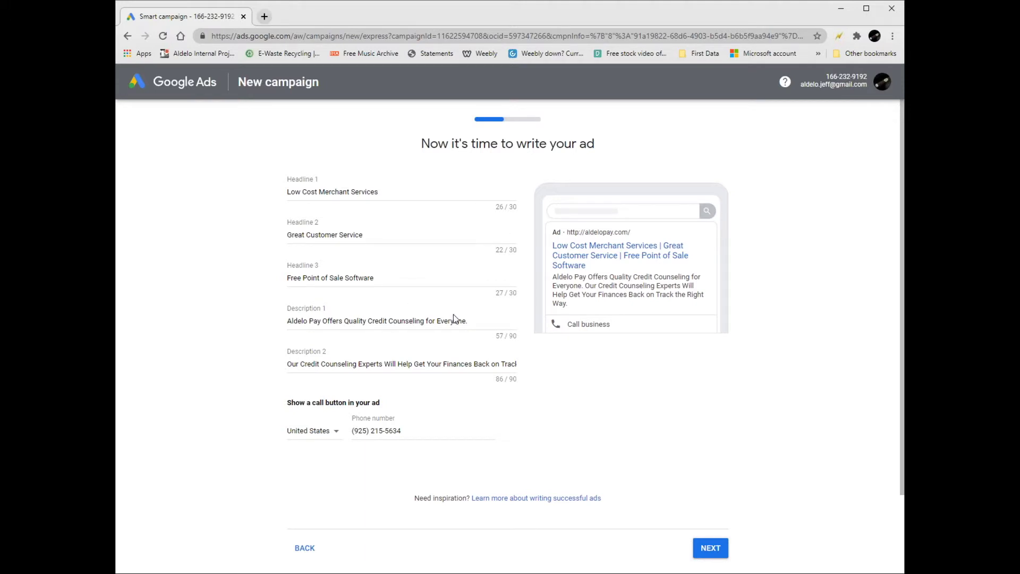
Rewrite Description 1 as "Aldelo Pay Offers Quality merchant accounts for Restaurants", correcting the spelling of the last word.
left_click(469, 321)
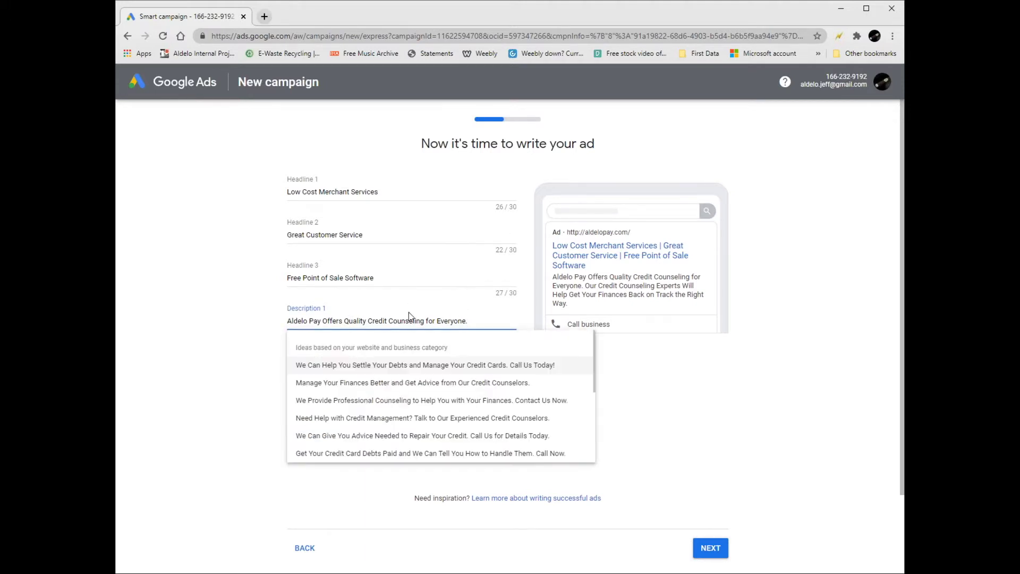
key("Escape")
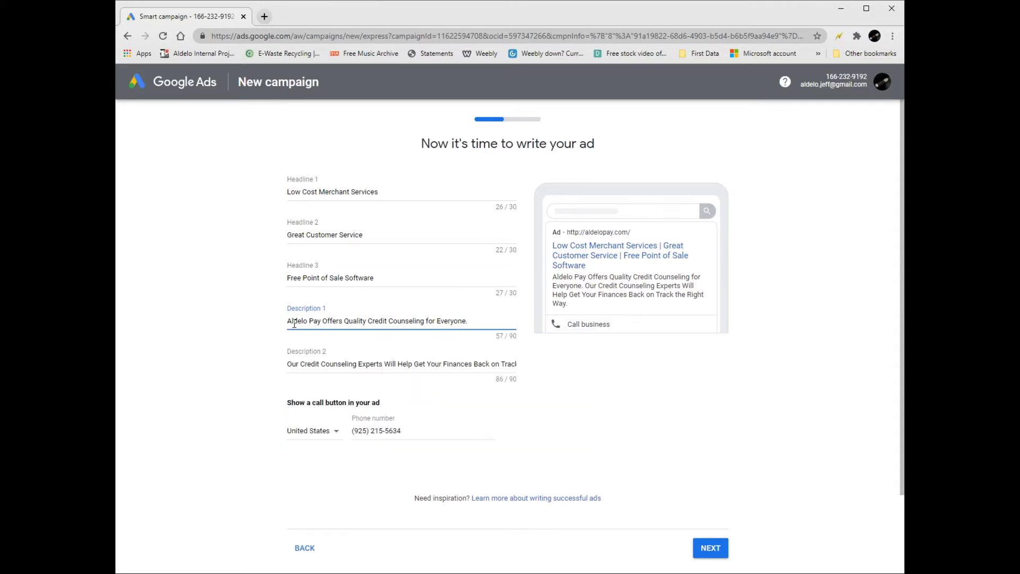
left_click(420, 321)
left_click_drag(423, 320, 388, 321)
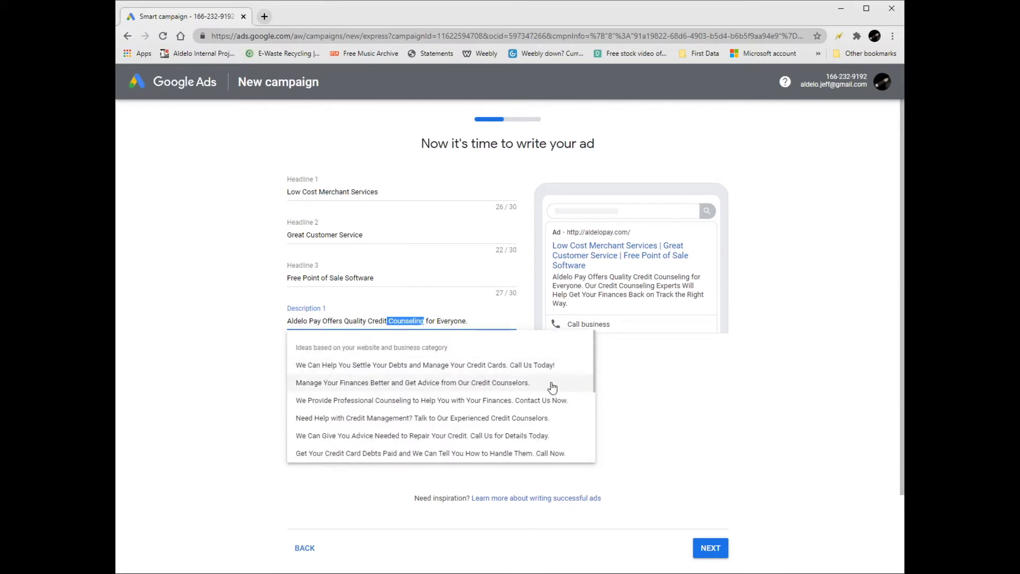
left_click_drag(477, 321, 388, 323)
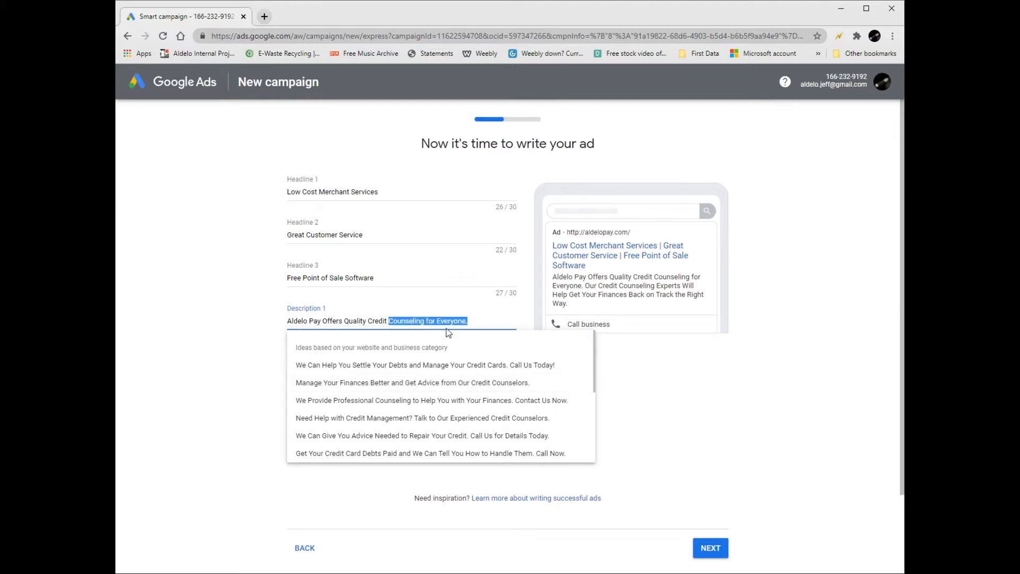
key("BackSpace")
key("BackSpace")
key("BackSpace")
key("BackSpace")
key("BackSpace")
key("BackSpace")
key("BackSpace")
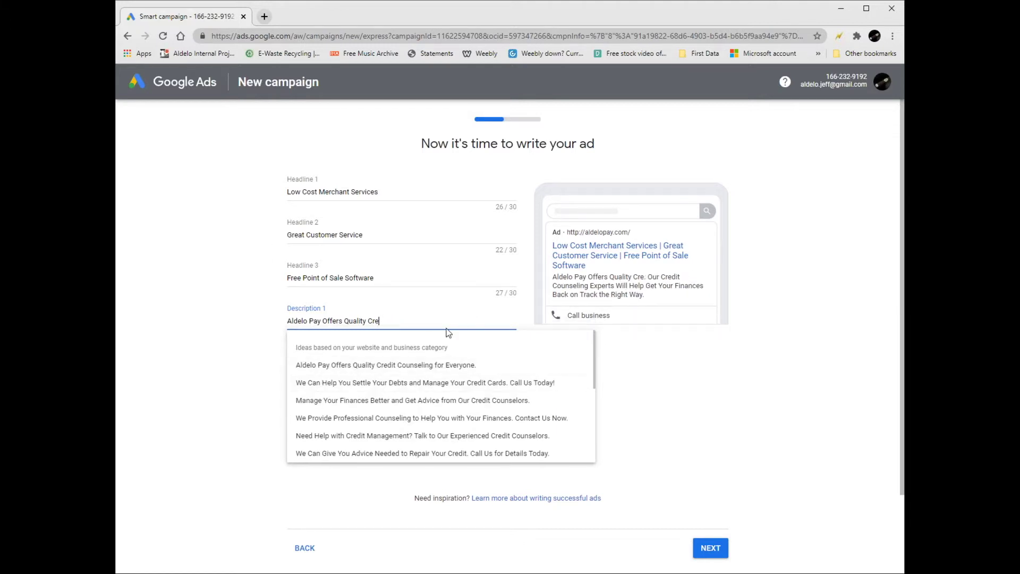
type("merchant accounts for ")
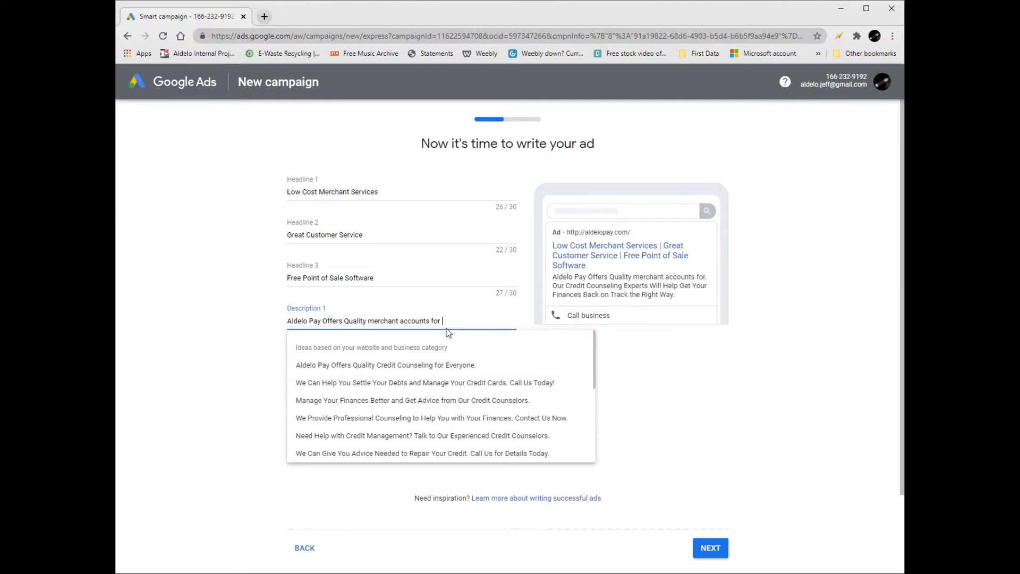
type("R")
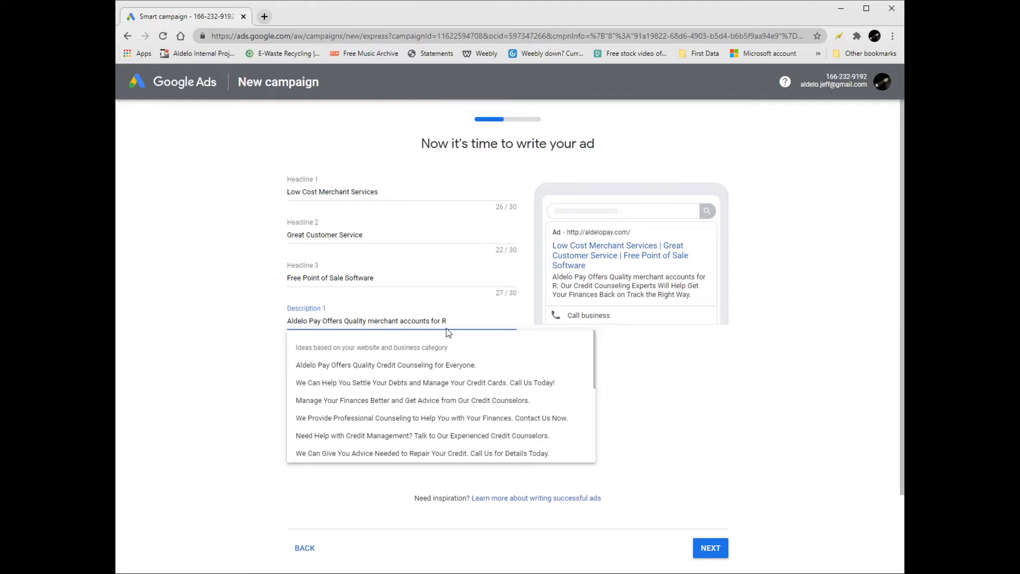
type("estaurants")
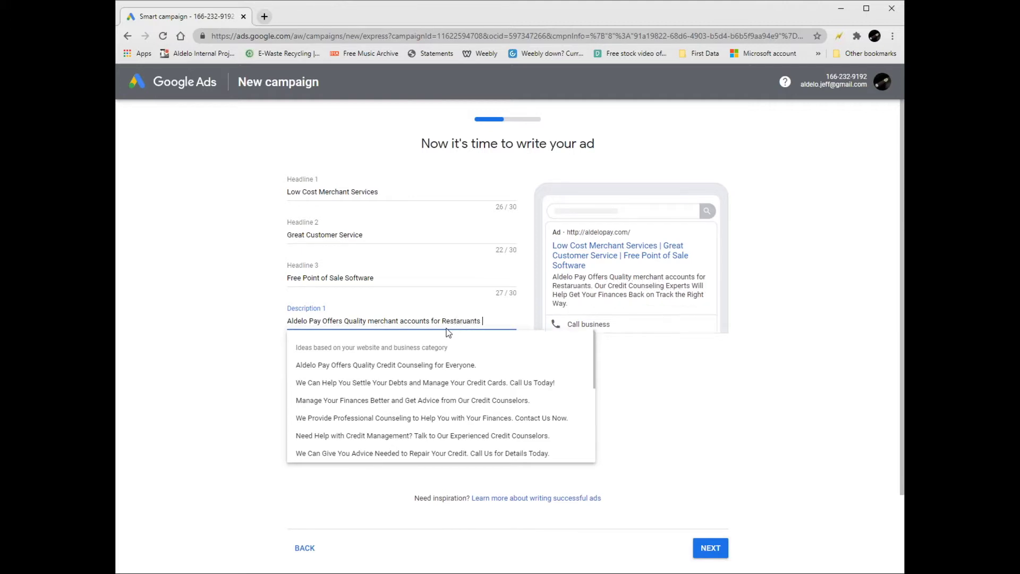
right_click(461, 322)
left_click(478, 330)
left_click(641, 374)
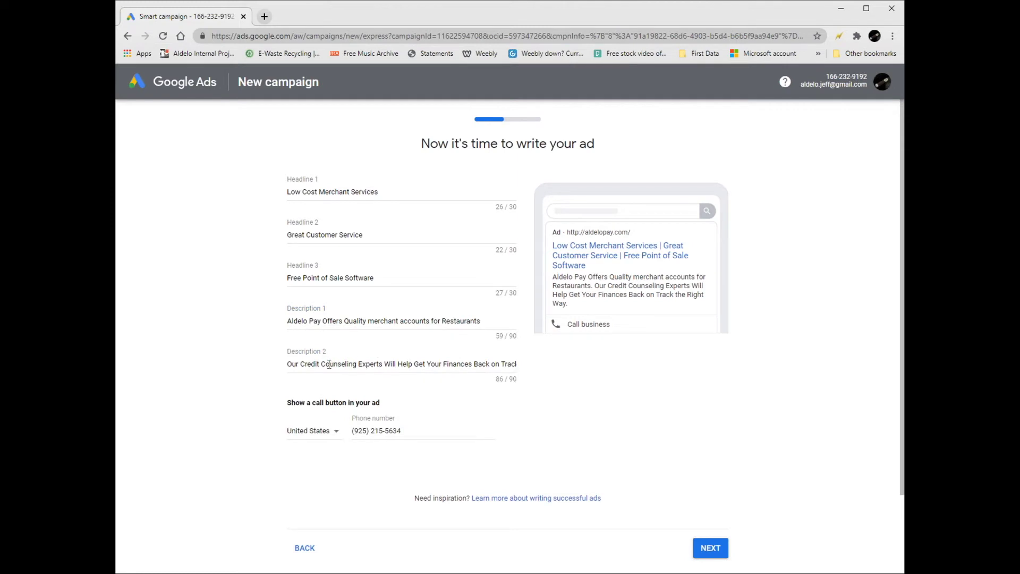
Look at the suggestions for Description 2, close them, and continue to the keyword themes.
left_click(329, 364)
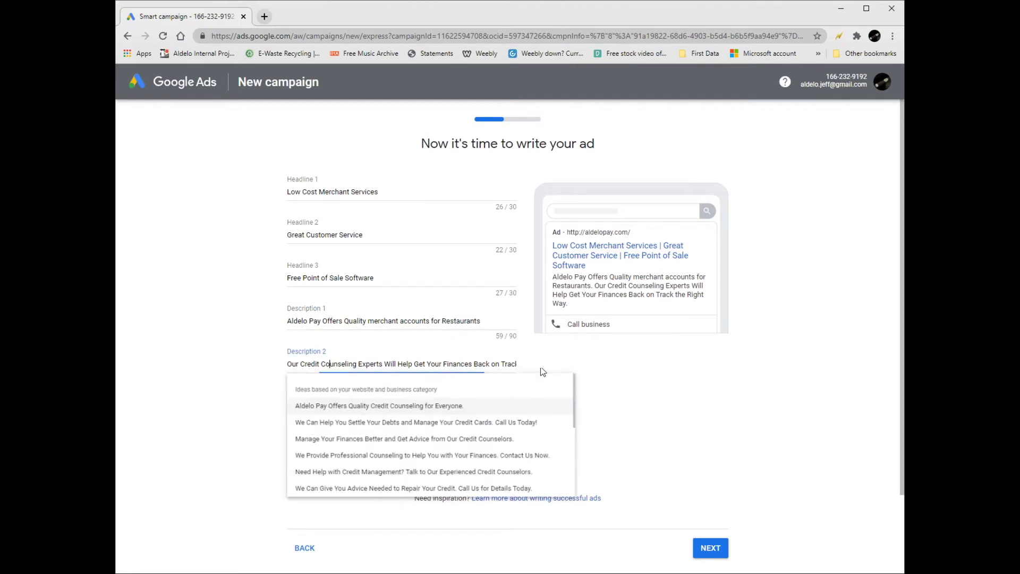
left_click(584, 360)
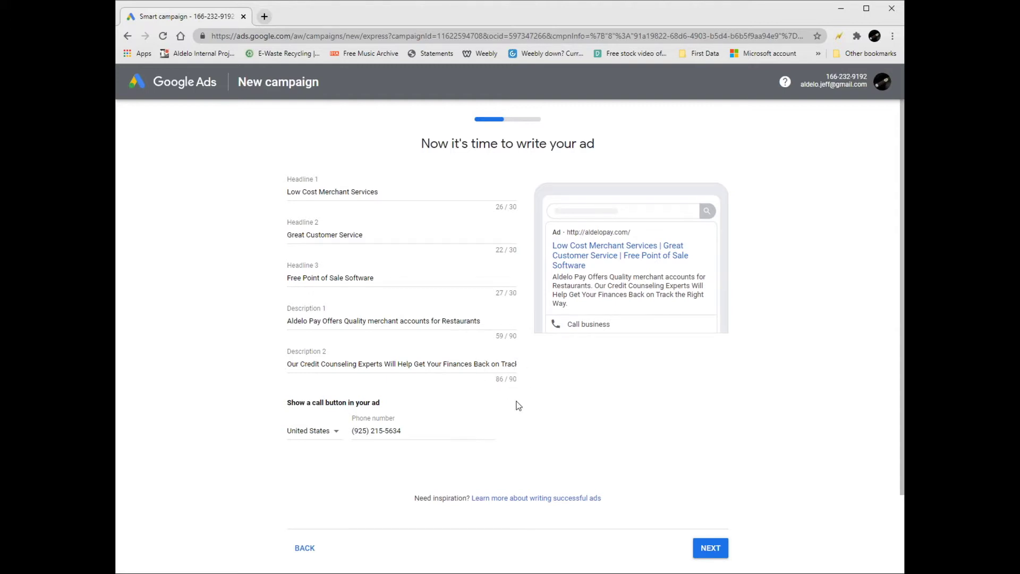
left_click(699, 541)
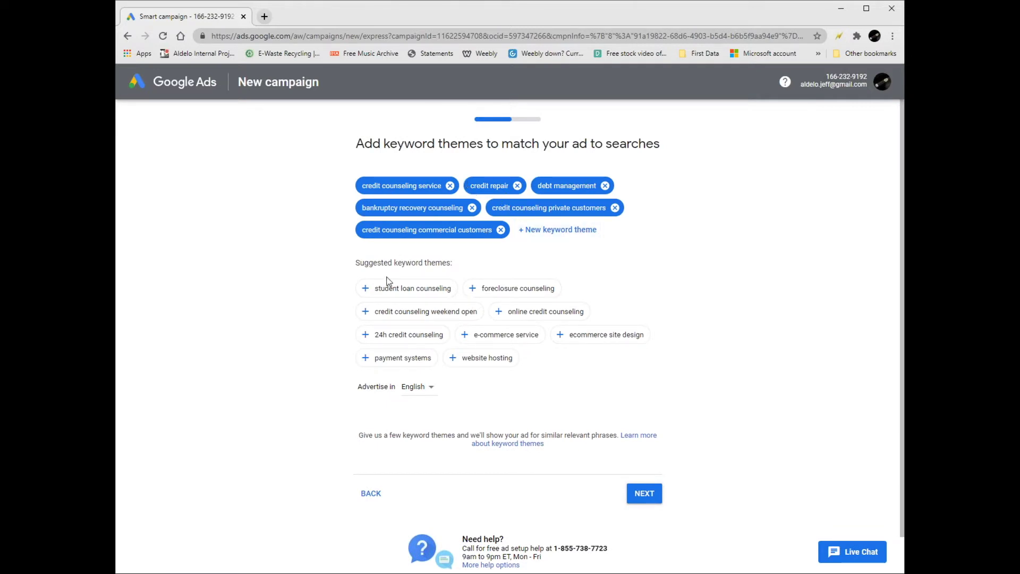
Remove all six preselected credit counseling, credit repair, debt management and bankruptcy recovery keyword themes from the campaign.
left_click(450, 185)
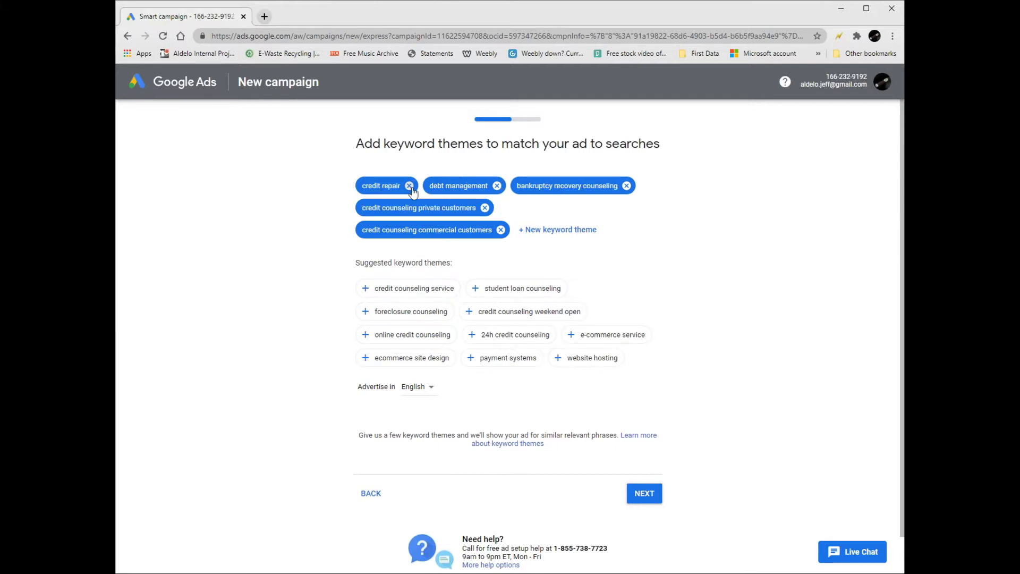
left_click(409, 186)
left_click(430, 185)
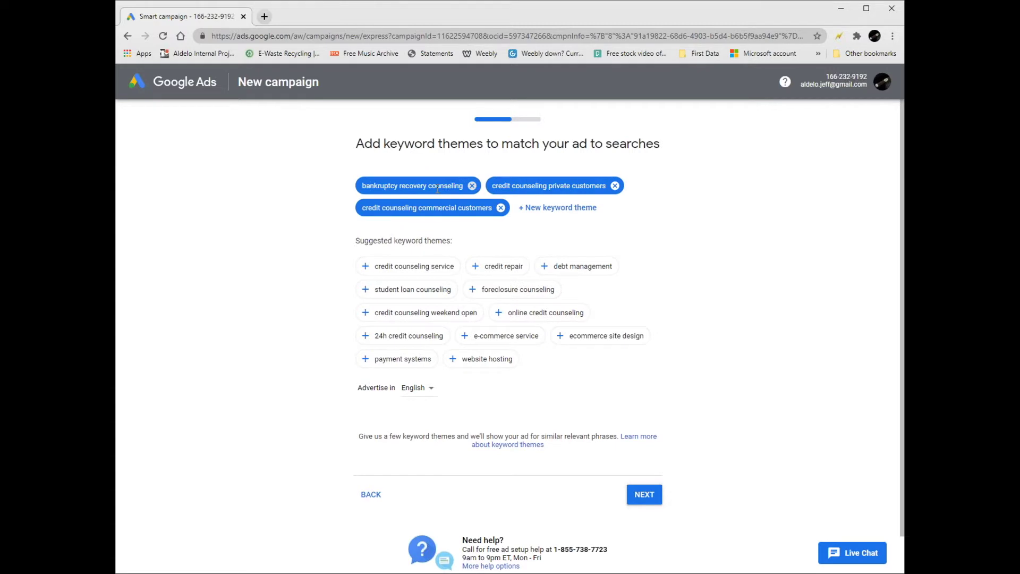
left_click(471, 186)
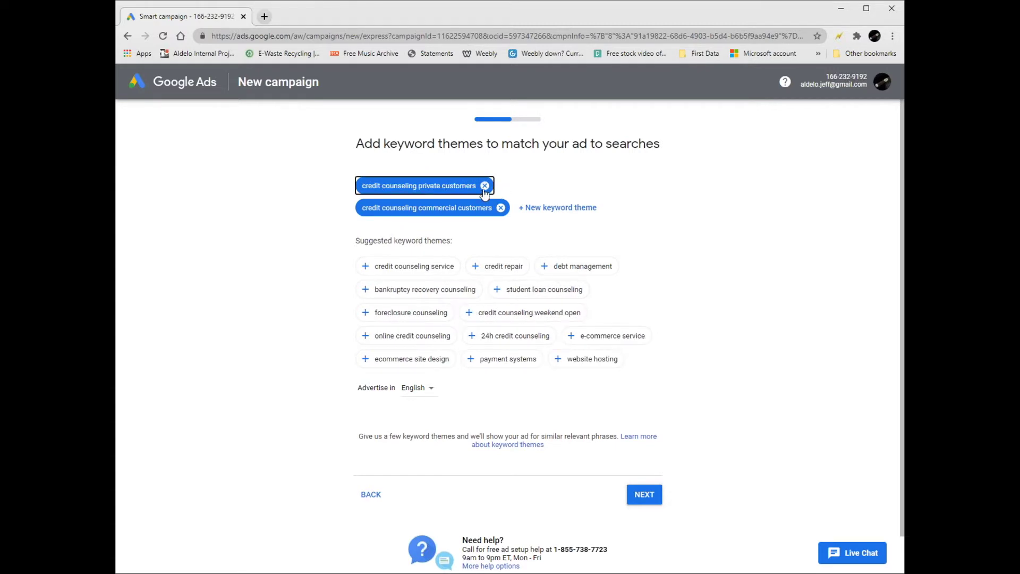
left_click(487, 186)
left_click(500, 186)
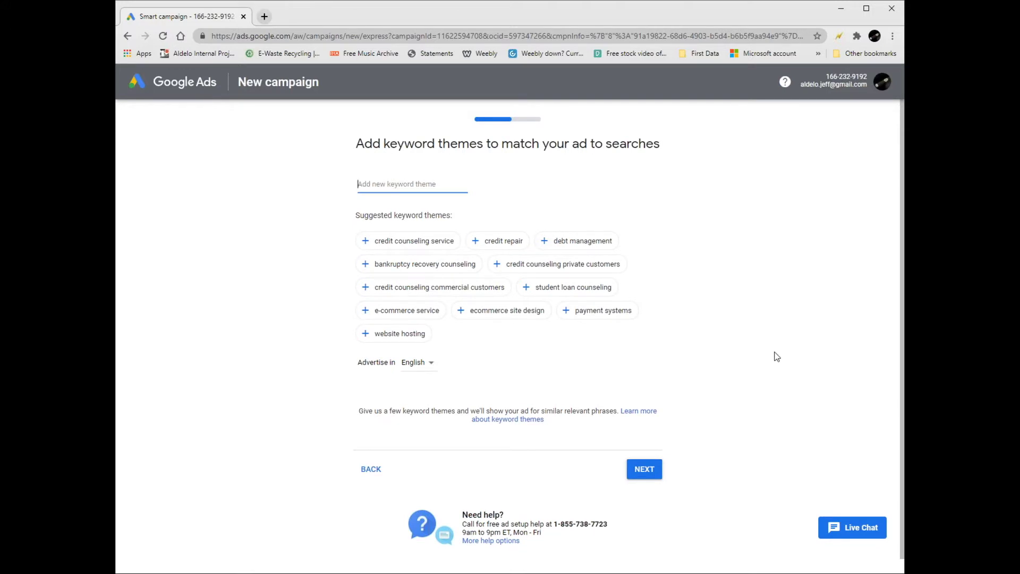
Try to add "Low Cost Merchant Services" as a new keyword theme, and remove the unrelated low cost holidays theme.
type("Merchn")
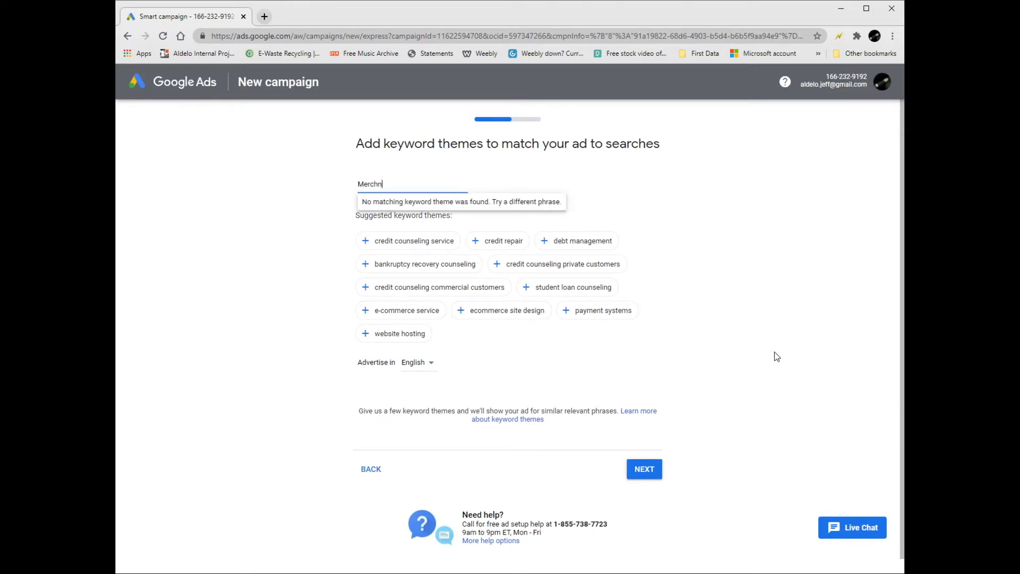
key("BackSpace")
type("Low Cost M")
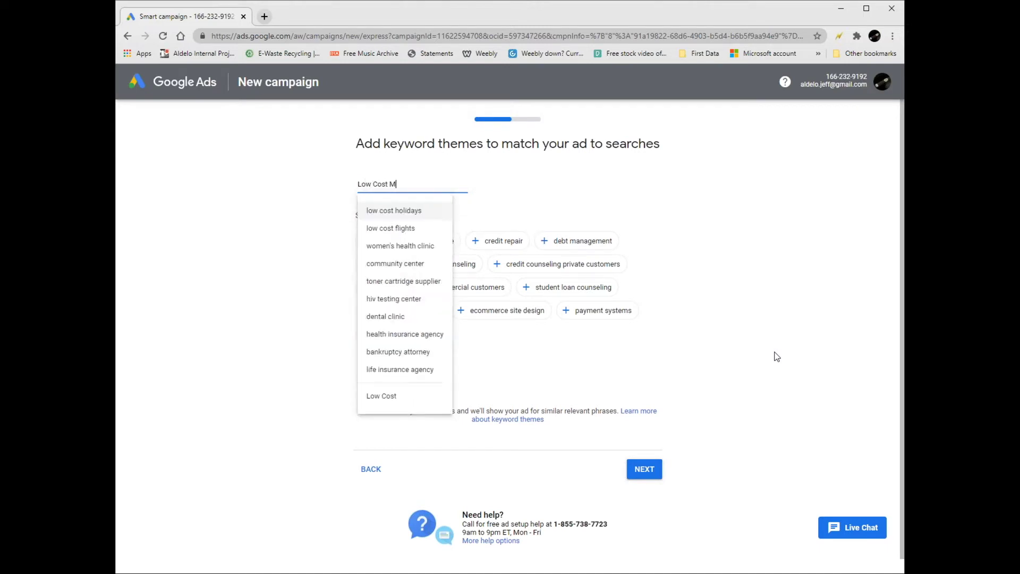
type("erchant Services")
key("Return")
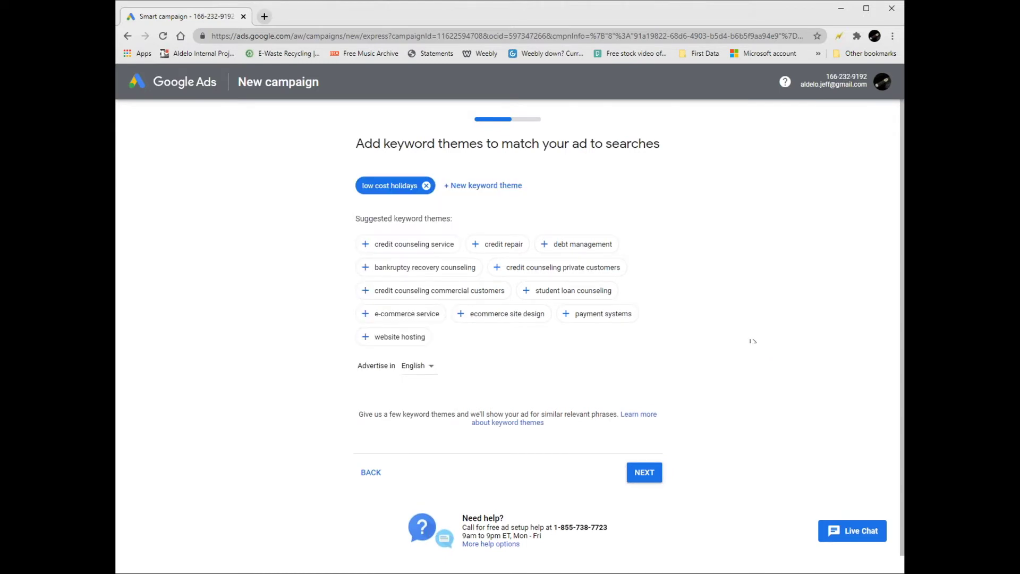
left_click(494, 186)
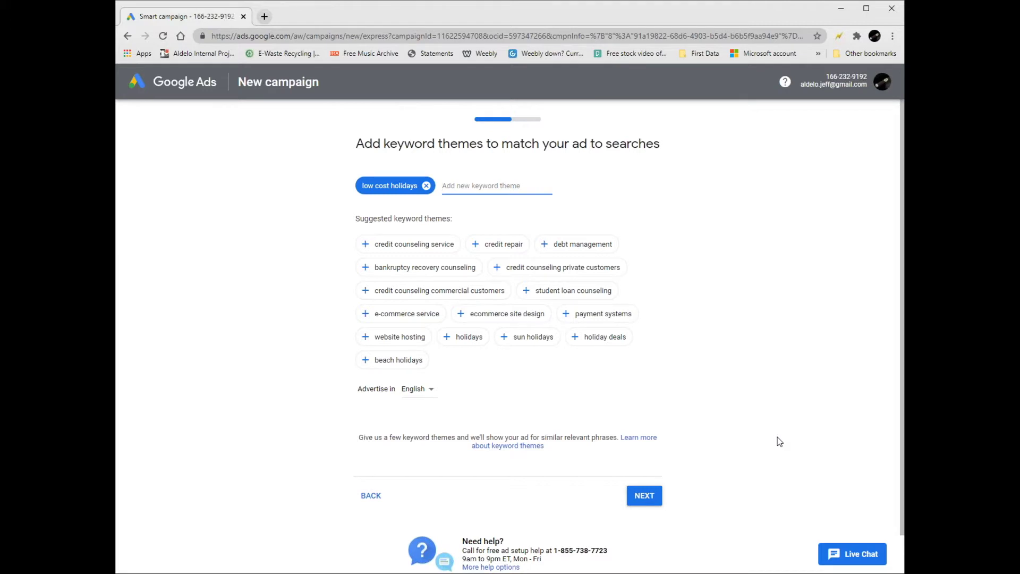
left_click(426, 185)
left_click(425, 185)
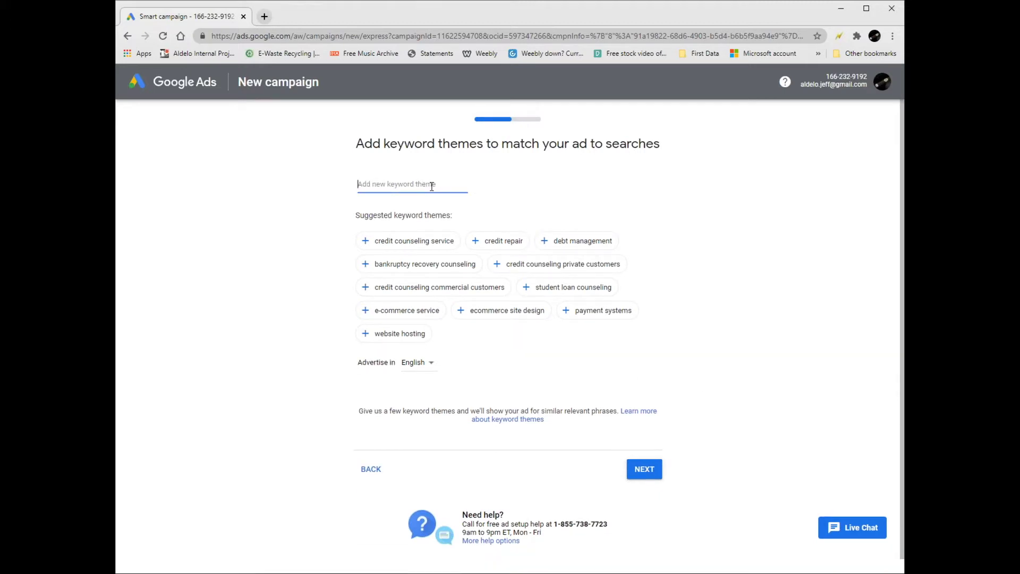
Enter "low cost merchant service" as a new keyword theme and accept the low income services suggestion.
type("low cos")
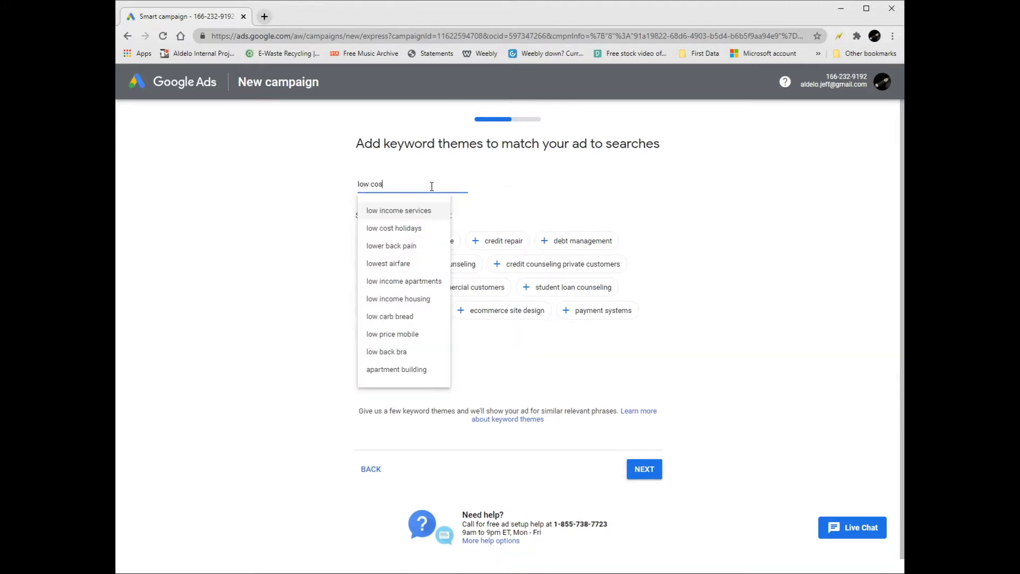
type("t merchant servic")
type("e")
key("Return")
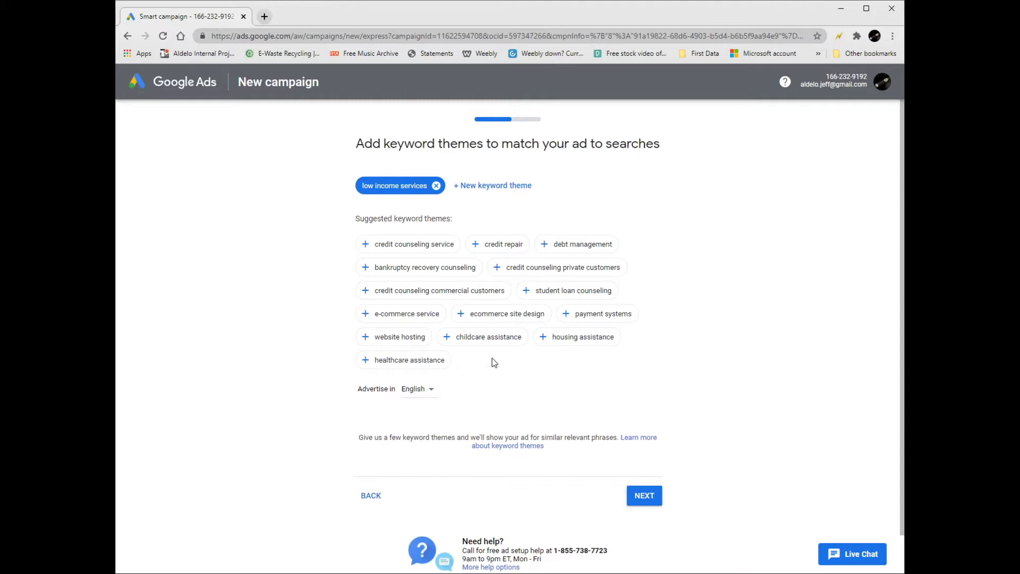
Add the suggested keyword themes payment systems, ecommerce site design, mobile apps and digital wallet.
left_click(566, 316)
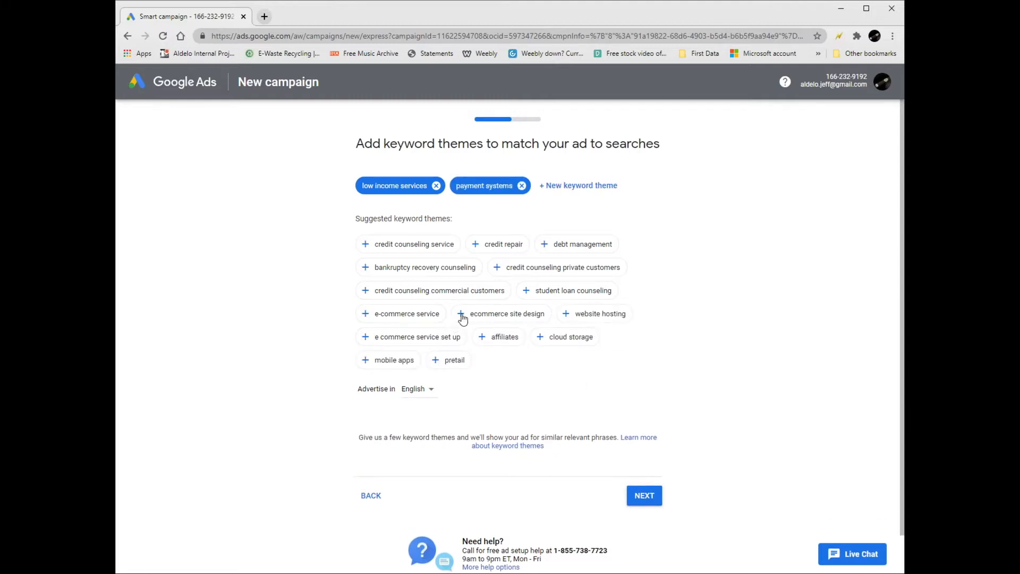
left_click(464, 315)
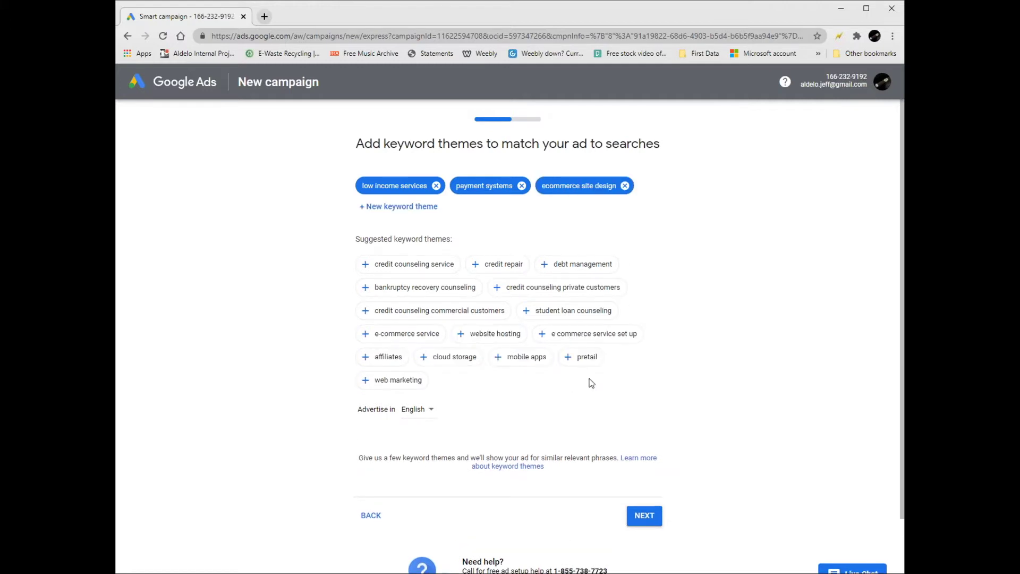
left_click(502, 357)
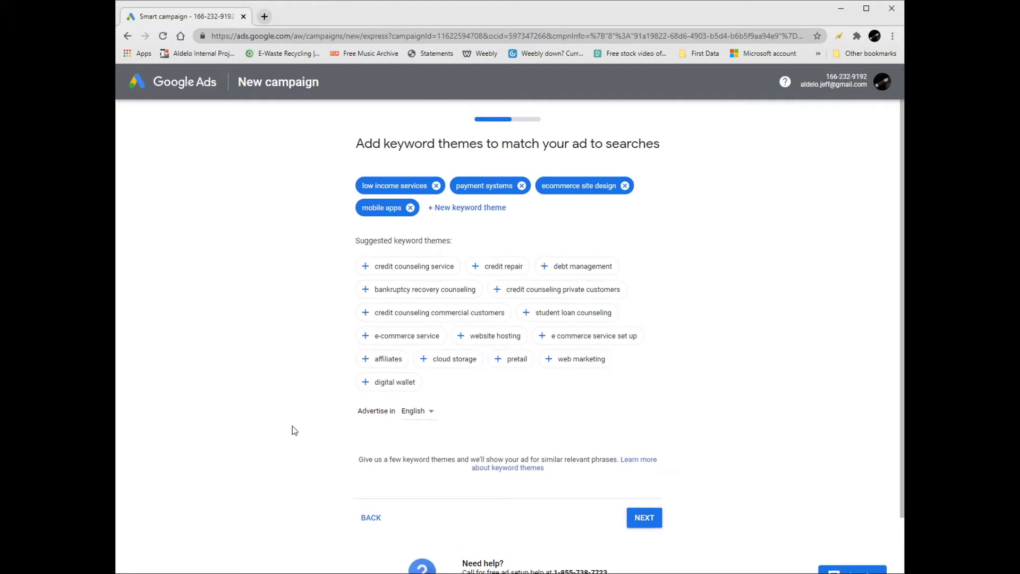
left_click(372, 383)
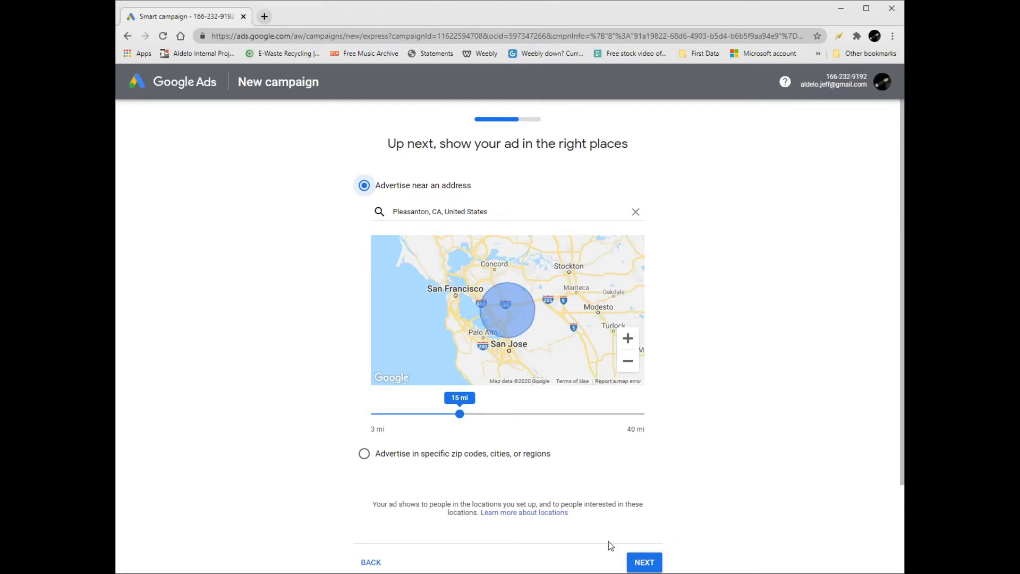
Accept the 15 mi area around Pleasanton, set a custom daily budget of $13, and continue to the campaign review.
left_click(657, 557)
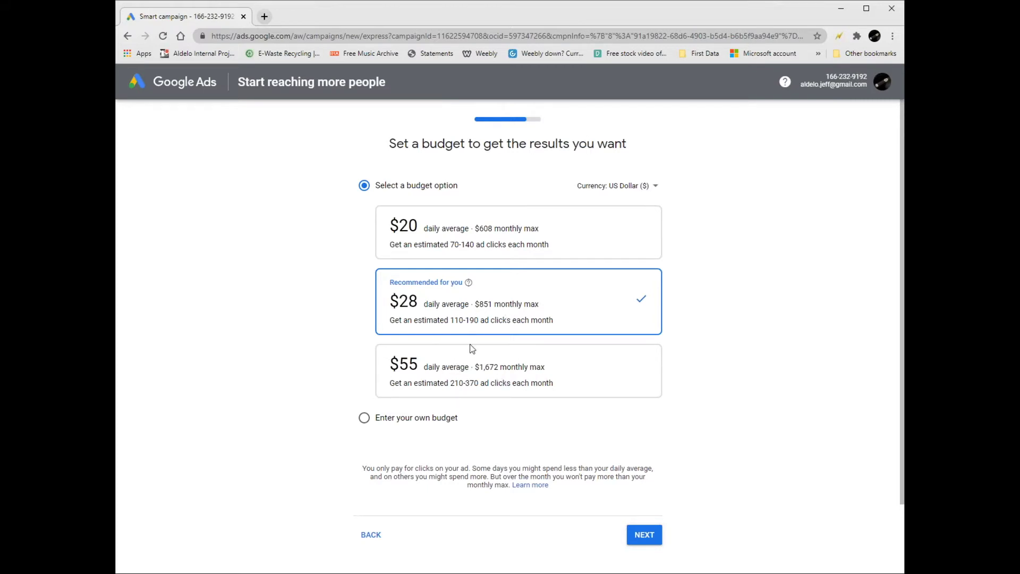
left_click(364, 418)
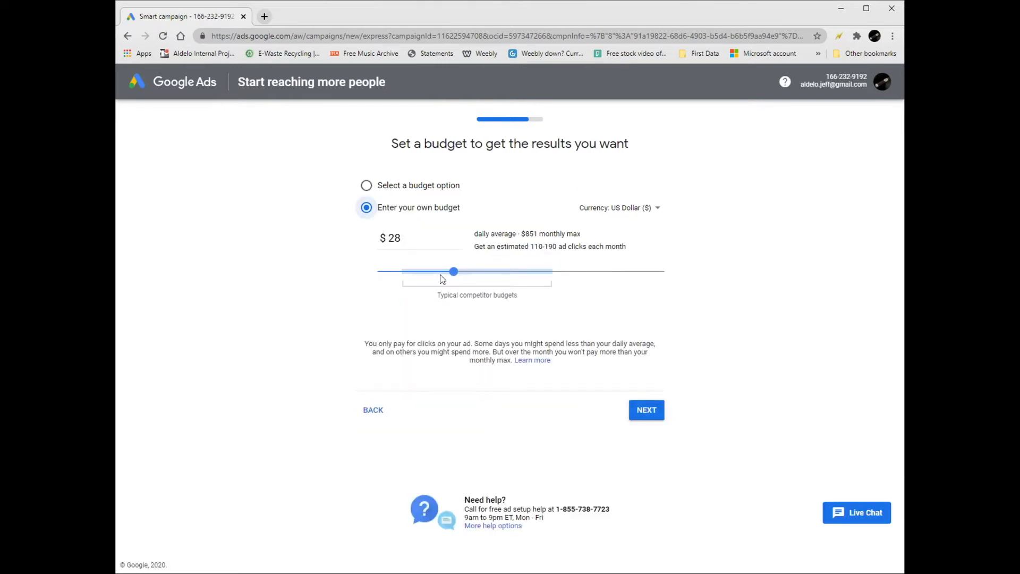
left_click_drag(448, 273, 409, 272)
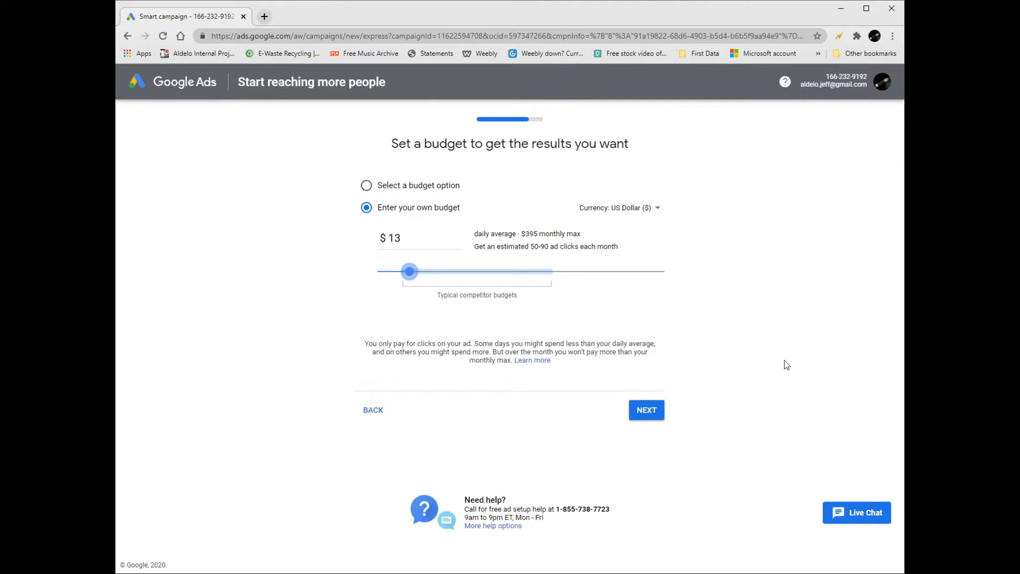
left_click(656, 409)
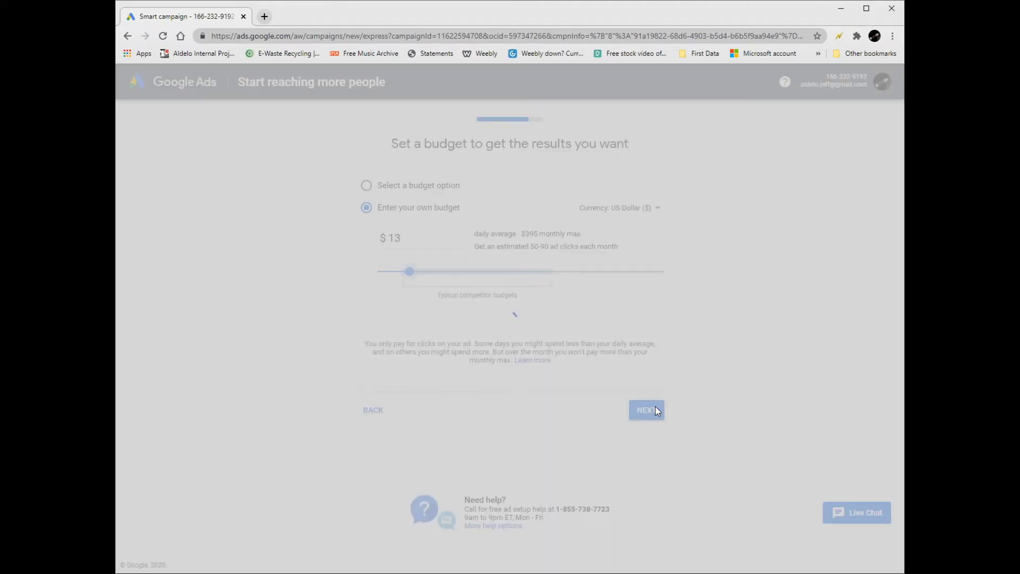
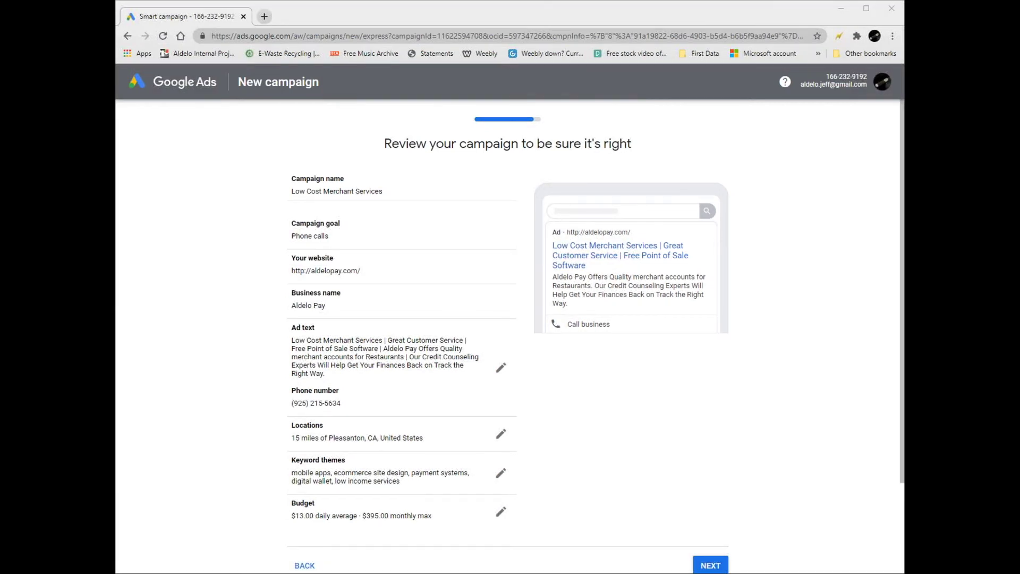
key("ctrl+n")
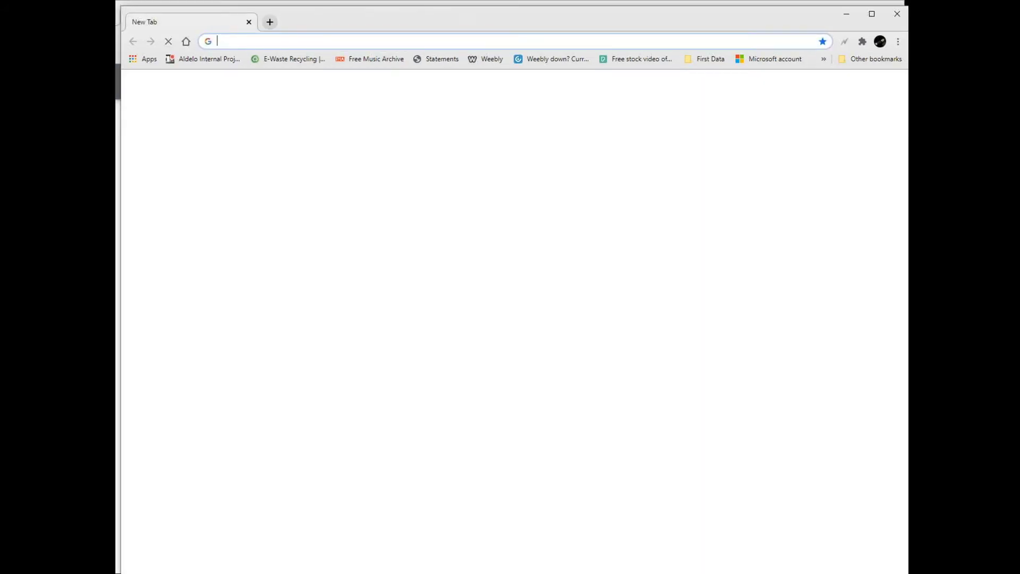
key("ctrl+w")
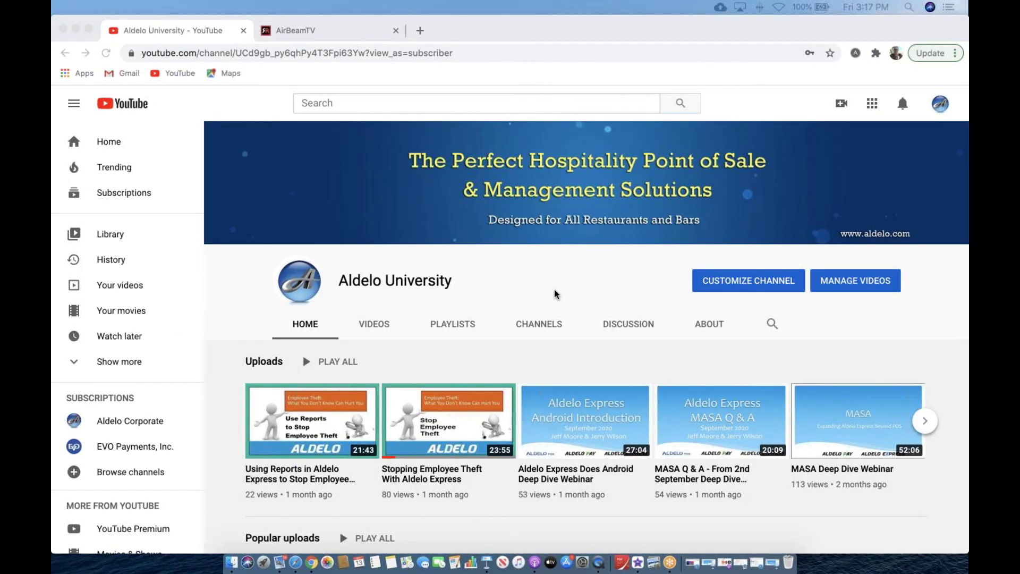
From the Aldelo University YouTube channel, open YouTube Studio and the details of the "Using Reports in Aldelo Express to Stop Employee Theft" video.
scroll(555, 293, "down", 6)
scroll(585, 281, "up", 6)
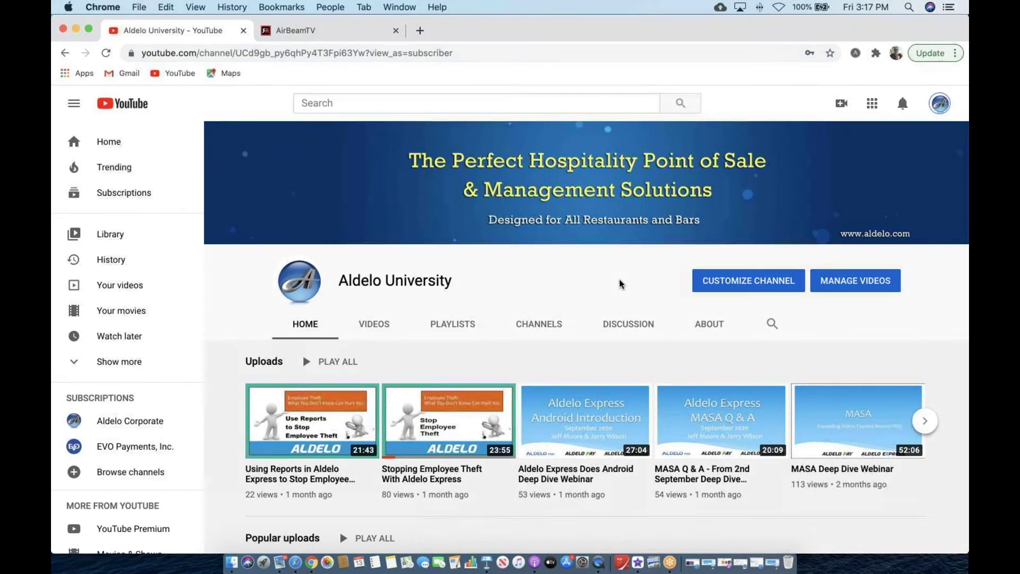
left_click(746, 285)
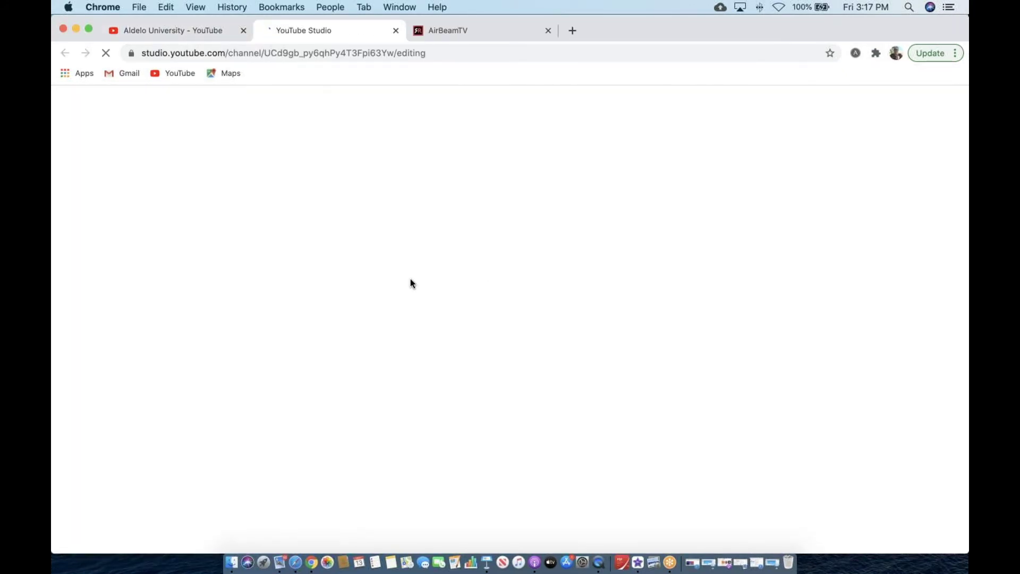
scroll(412, 284, "down", 3)
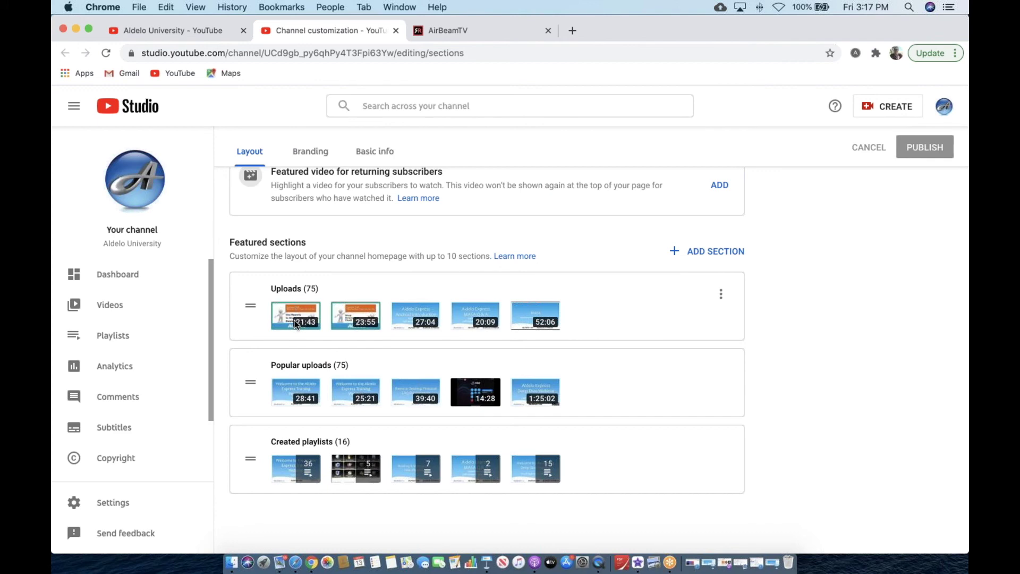
left_click(132, 304)
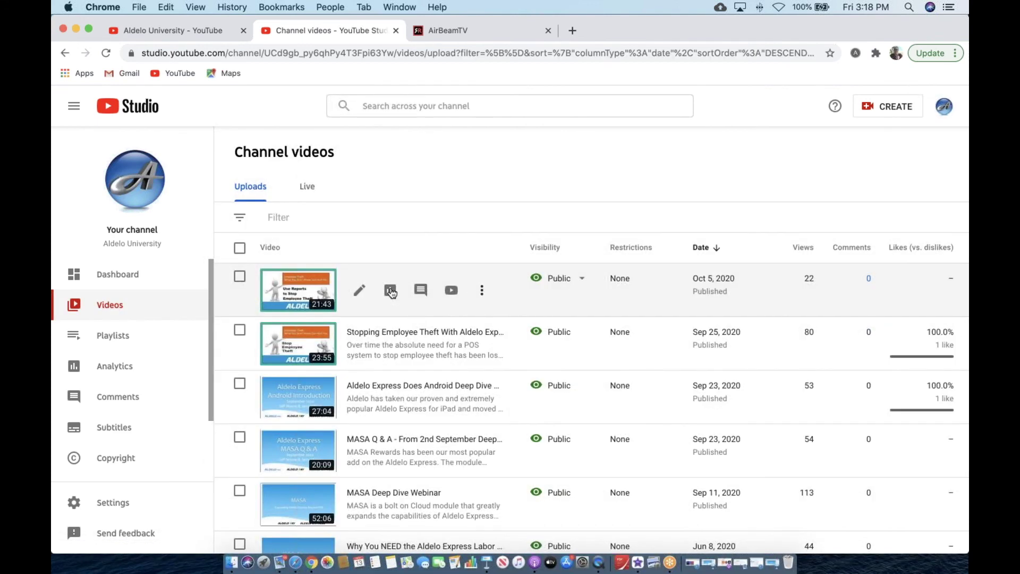
left_click(359, 290)
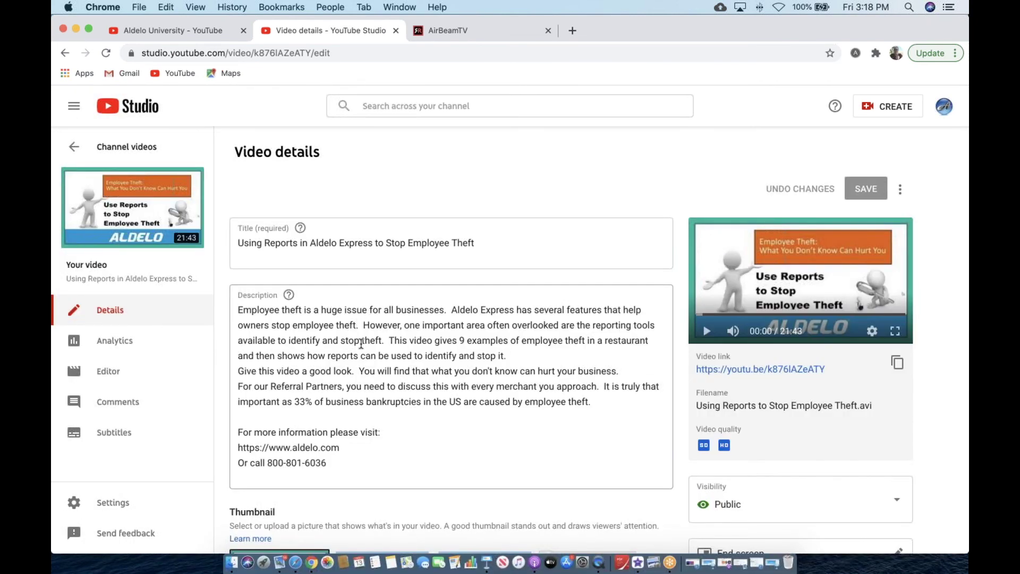
Examine the video's title, highlighting the words "Stop Employee Theft", and read through its description.
left_click(249, 244)
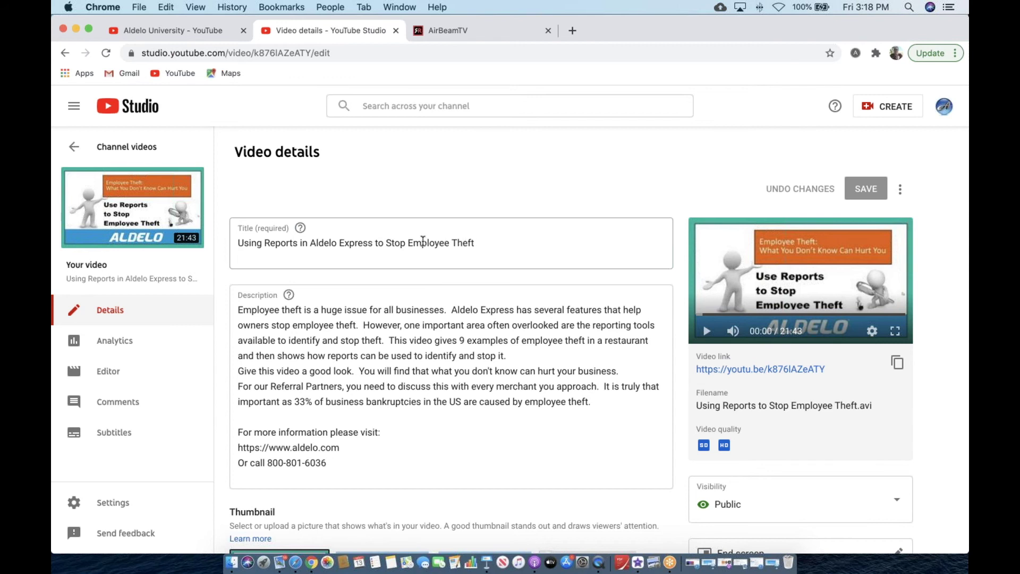
left_click_drag(386, 242, 476, 243)
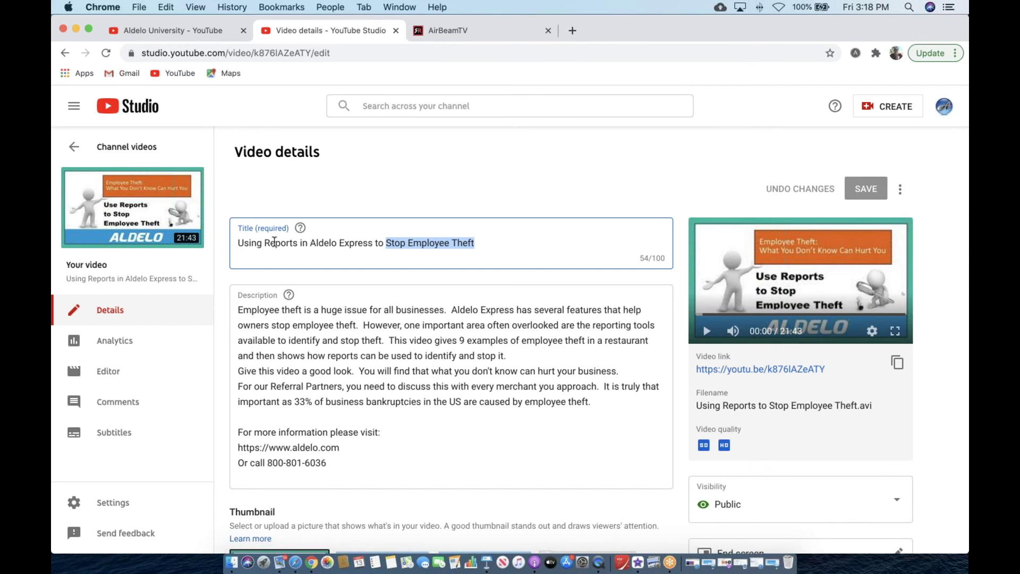
scroll(343, 332, "down", 1)
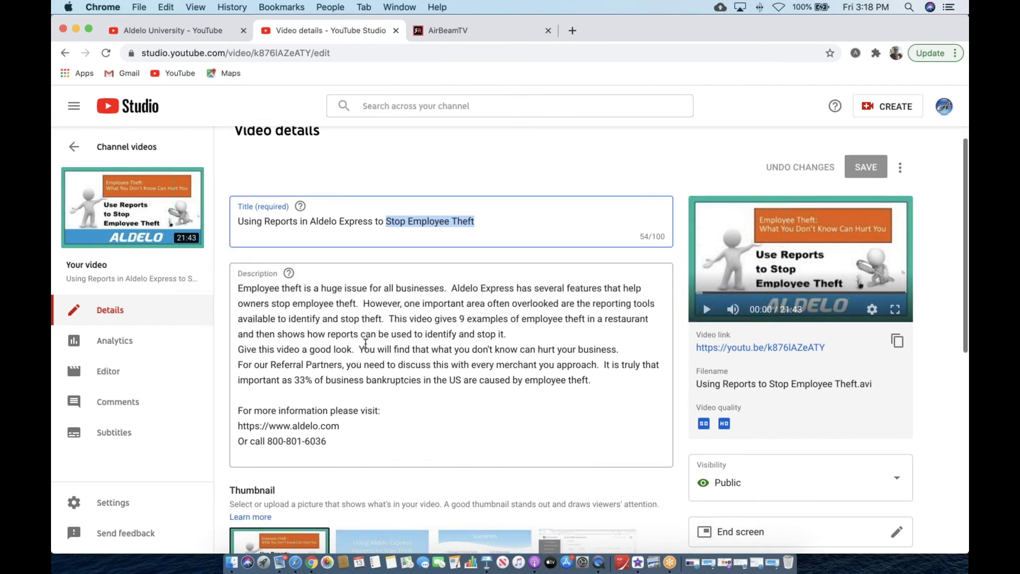
scroll(365, 343, "down", 1)
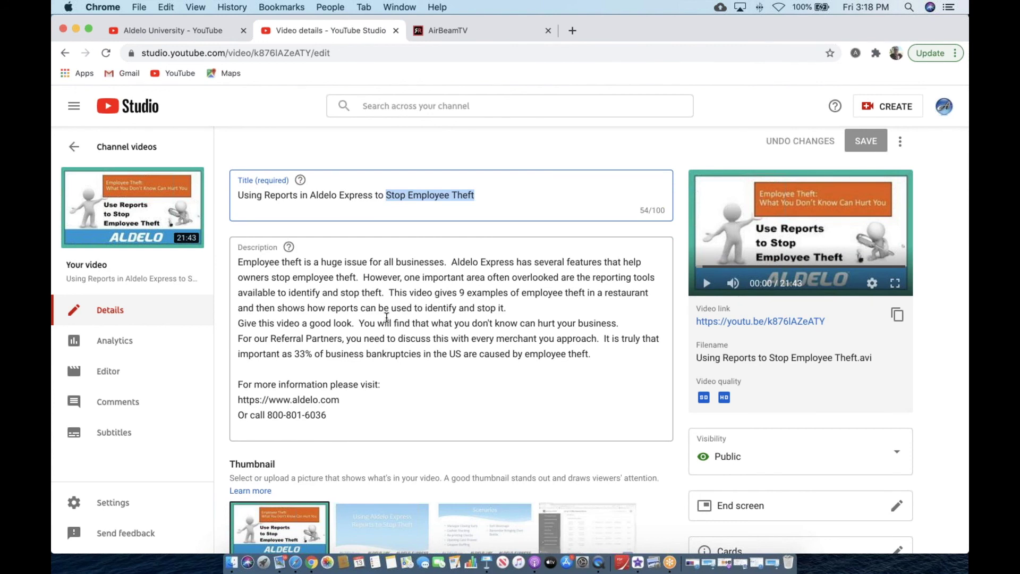
Expand the additional video settings below the audience options and examine the list of tags.
scroll(386, 317, "down", 10)
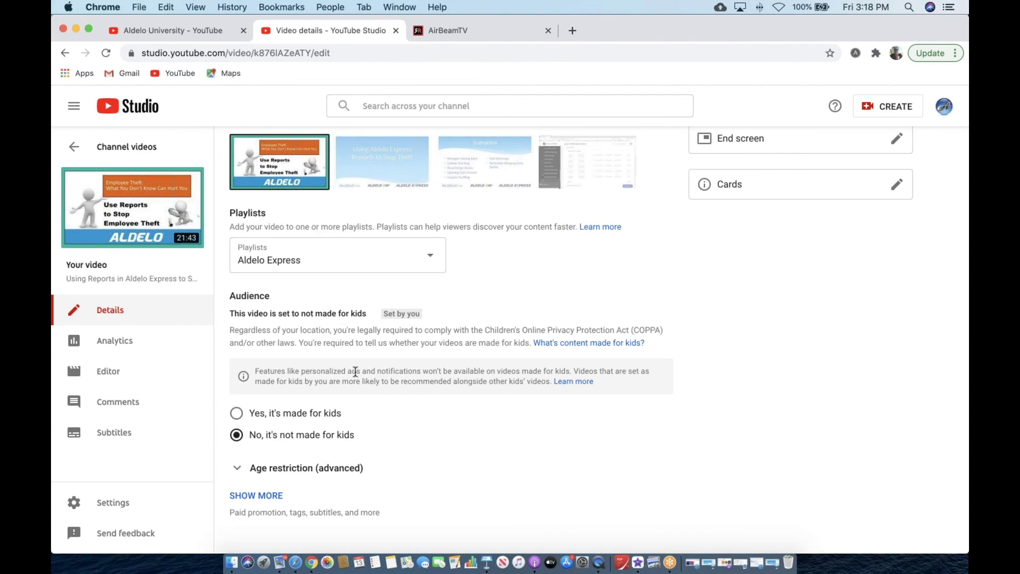
left_click(258, 496)
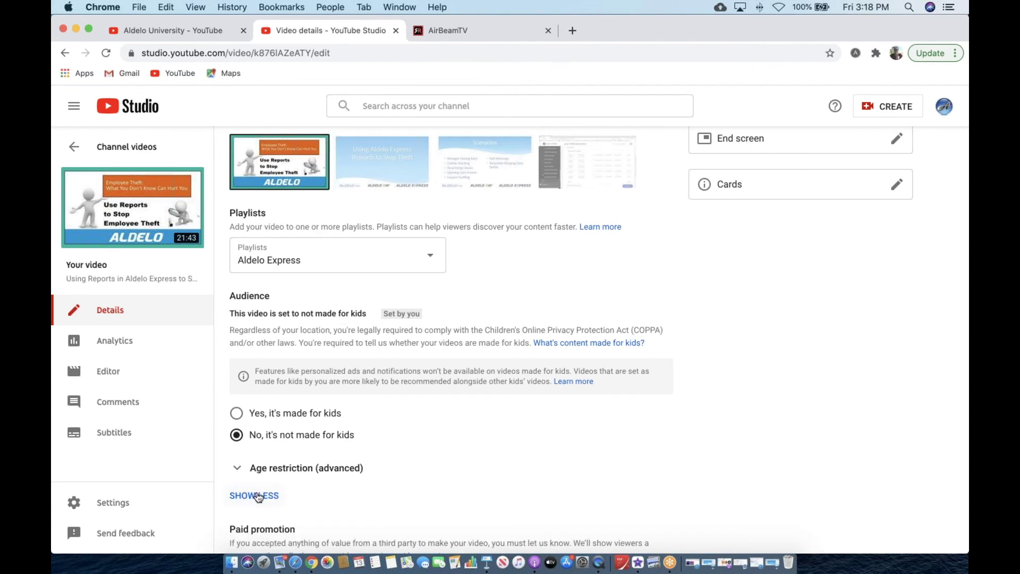
scroll(321, 479, "down", 6)
scroll(322, 479, "down", 4)
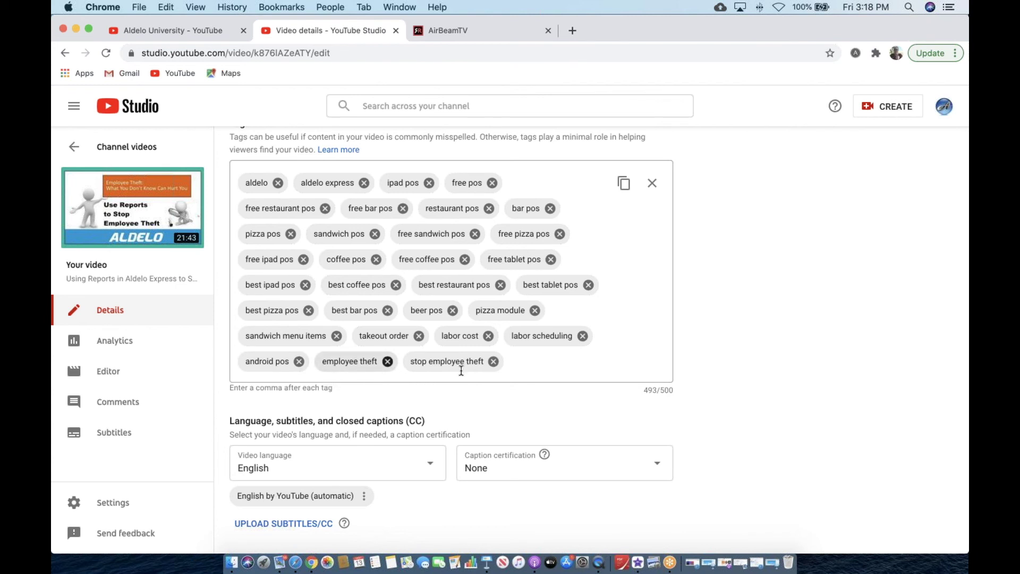
scroll(520, 351, "up", 1)
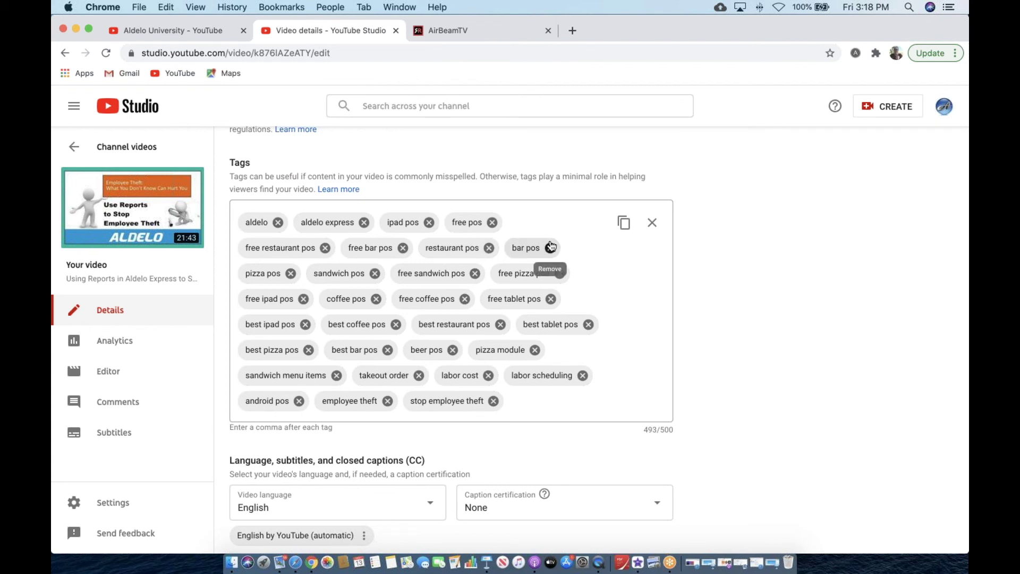
Compare the video's description with its list of tags, checking how the employee theft wording is used in both.
scroll(551, 247, "up", 1)
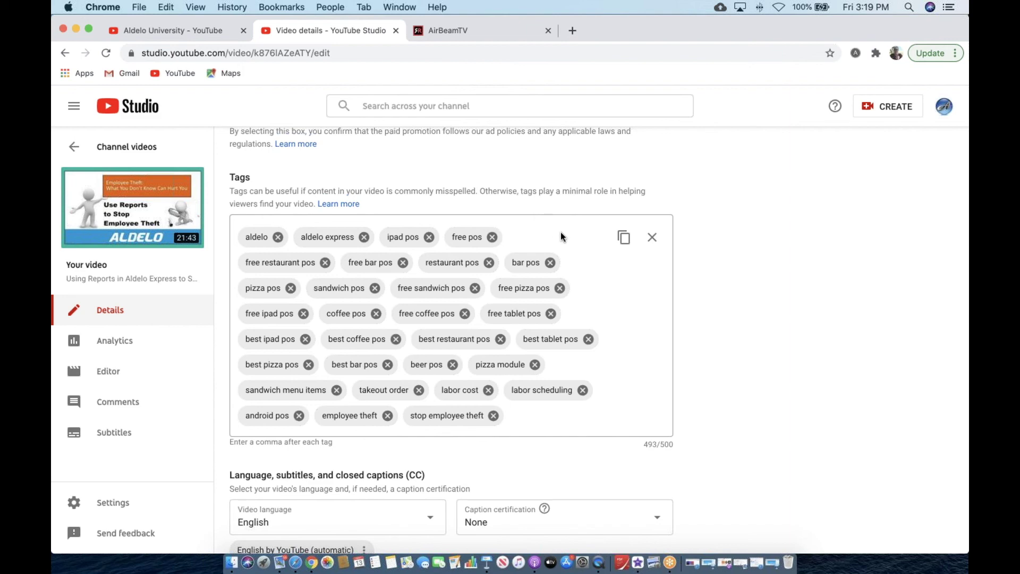
scroll(562, 229, "up", 5)
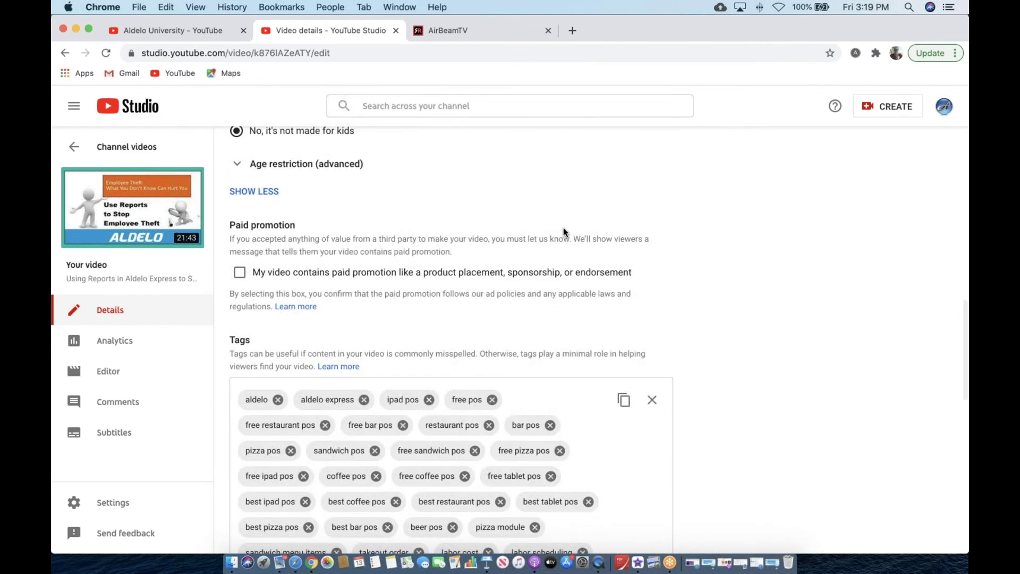
scroll(564, 230, "up", 3)
scroll(563, 233, "up", 15)
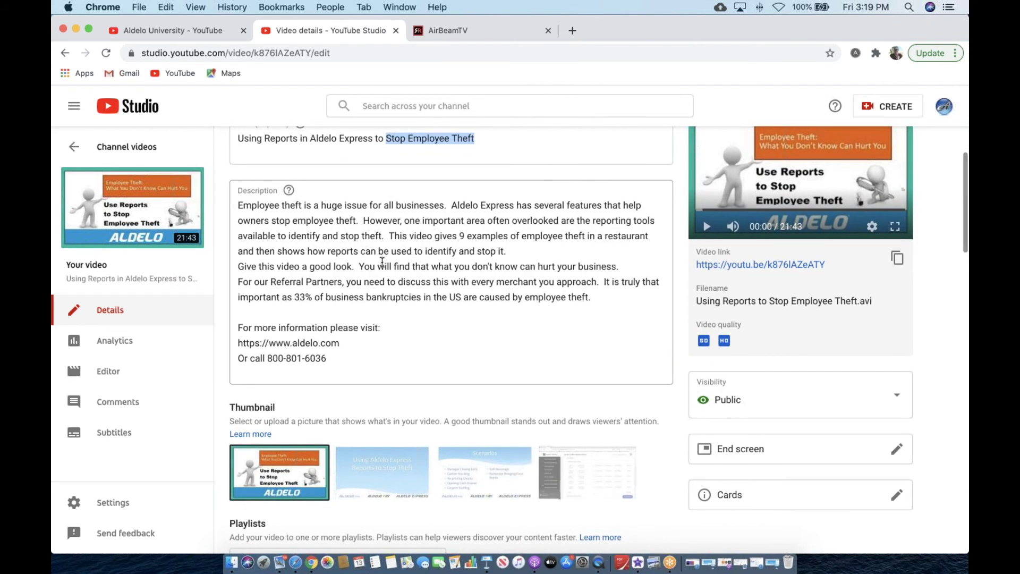
scroll(381, 261, "down", 5)
scroll(387, 271, "down", 15)
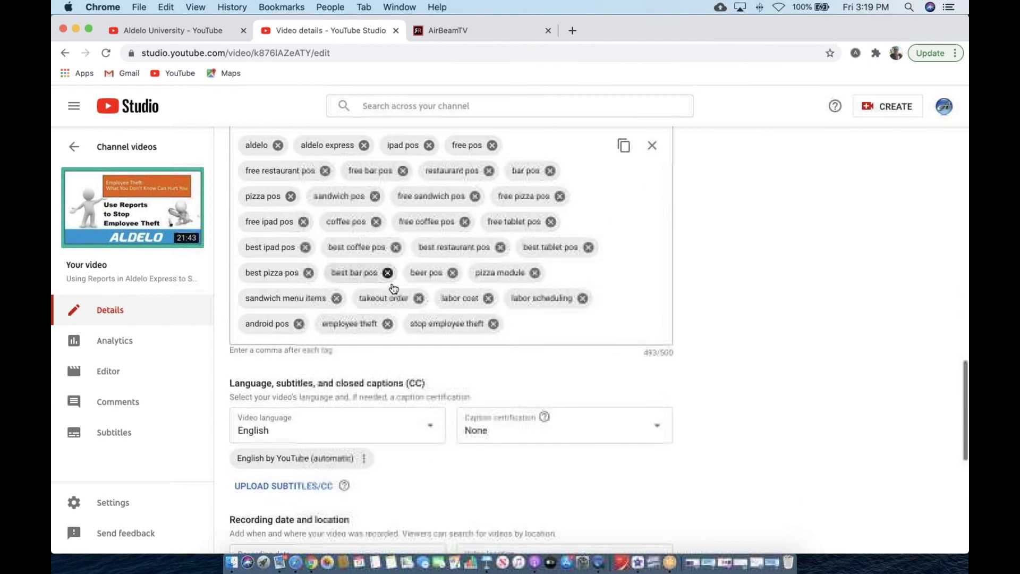
scroll(427, 238, "up", 1)
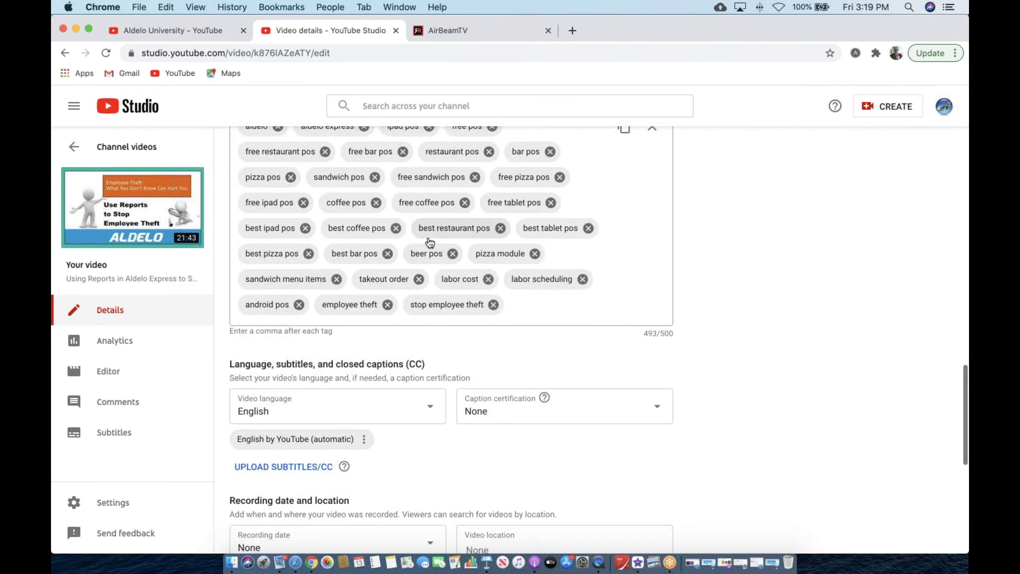
scroll(621, 264, "up", 1)
scroll(406, 218, "up", 15)
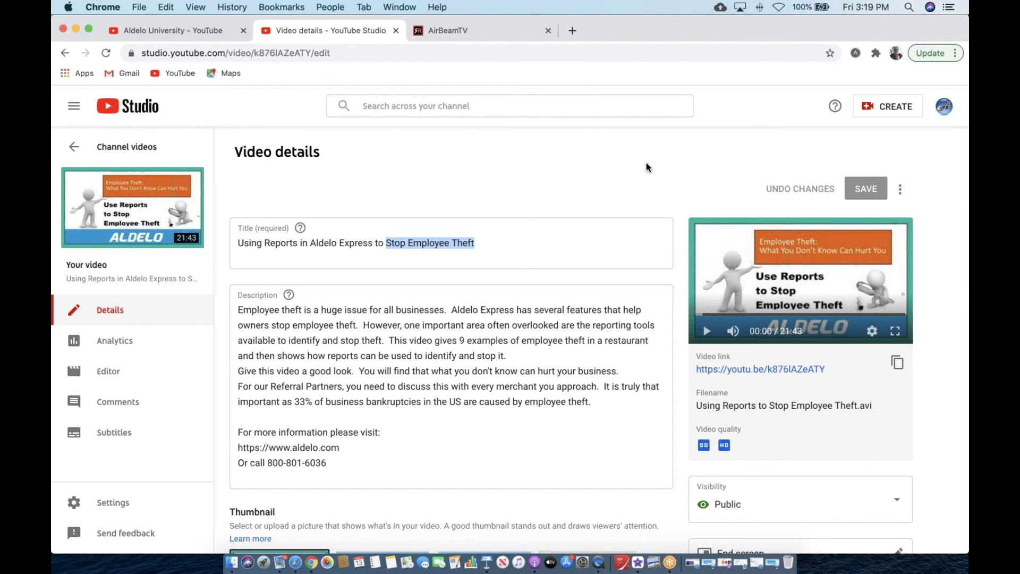
Review the tags again alongside the video's title, description, thumbnail and playlist settings.
scroll(653, 168, "down", 6)
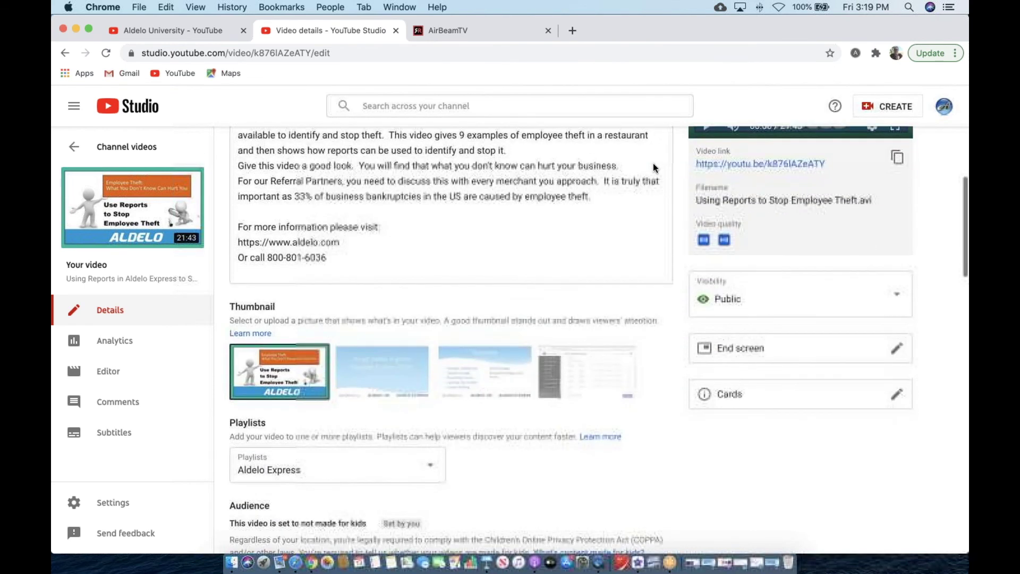
scroll(653, 164, "down", 10)
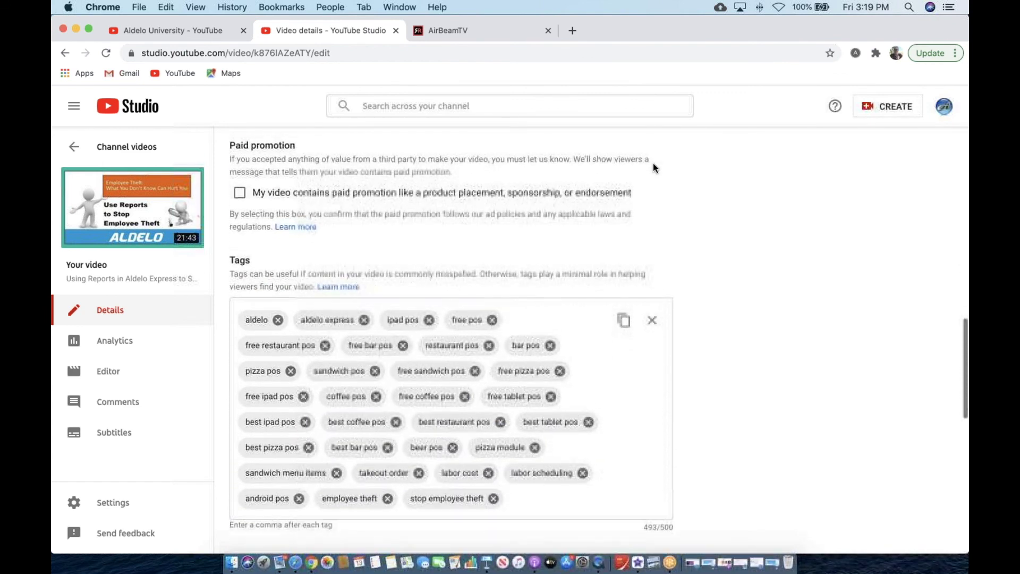
scroll(654, 168, "down", 2)
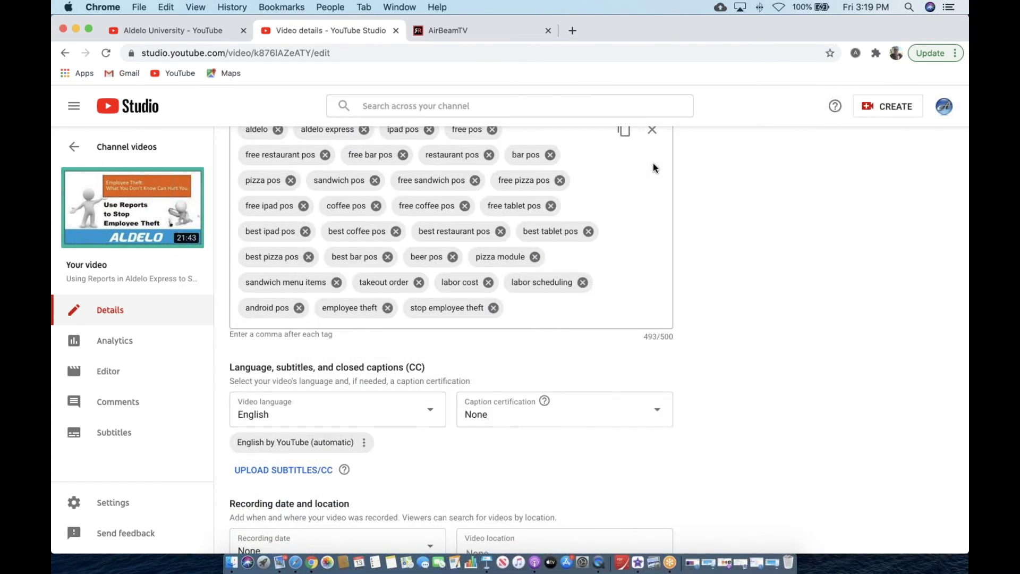
scroll(653, 165, "up", 2)
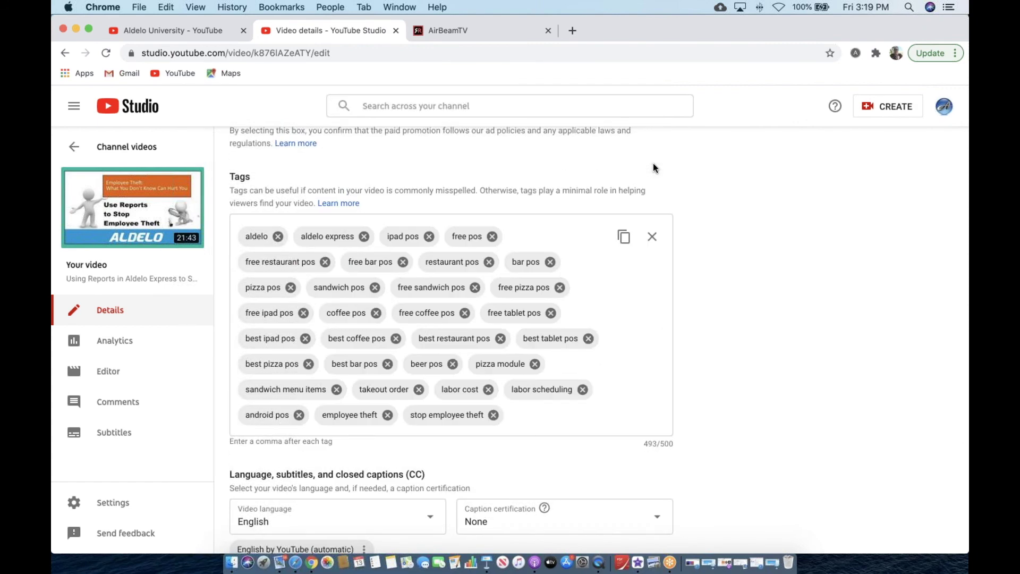
scroll(653, 168, "up", 5)
scroll(654, 169, "up", 13)
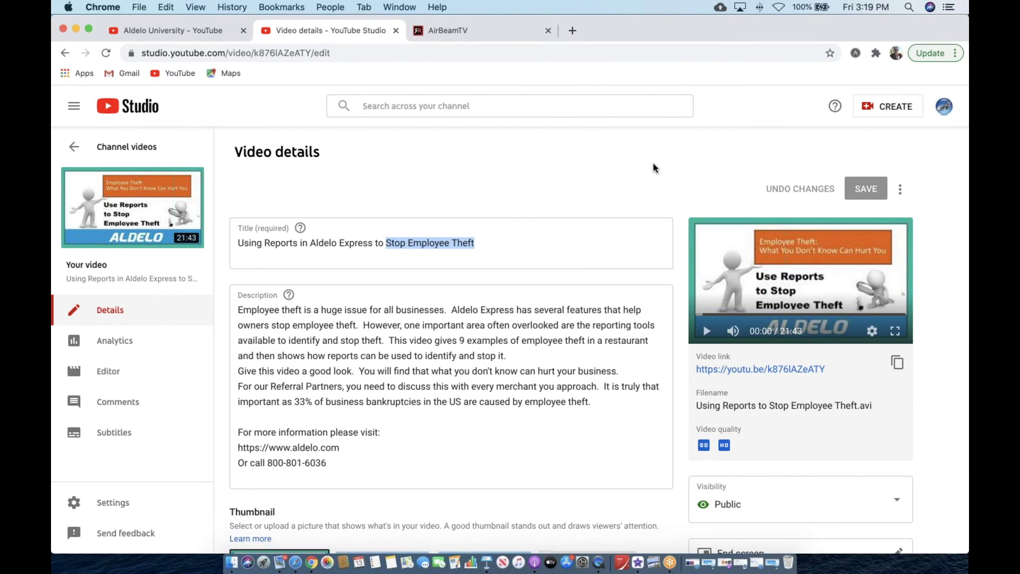
scroll(653, 163, "down", 2)
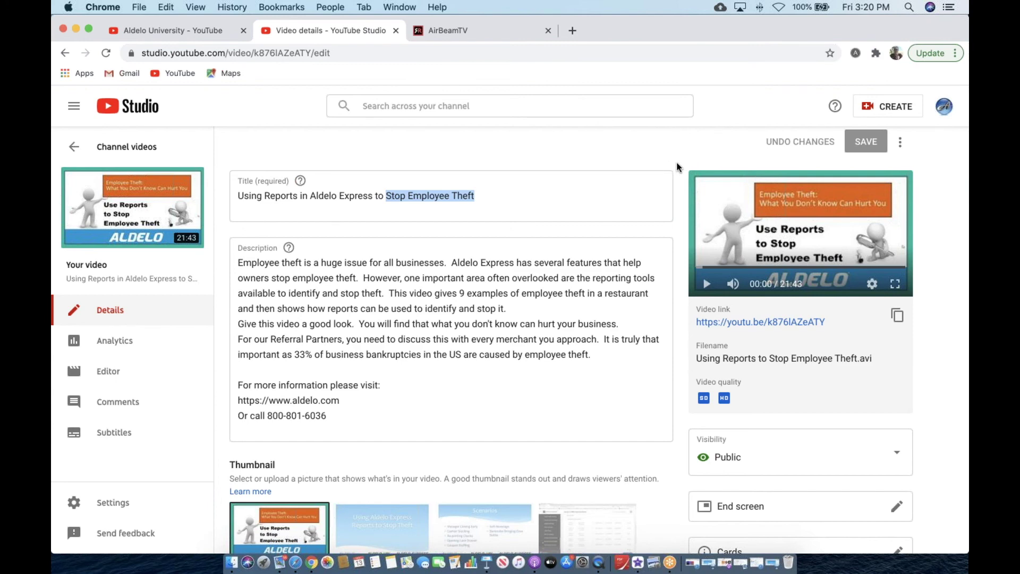
scroll(676, 167, "down", 10)
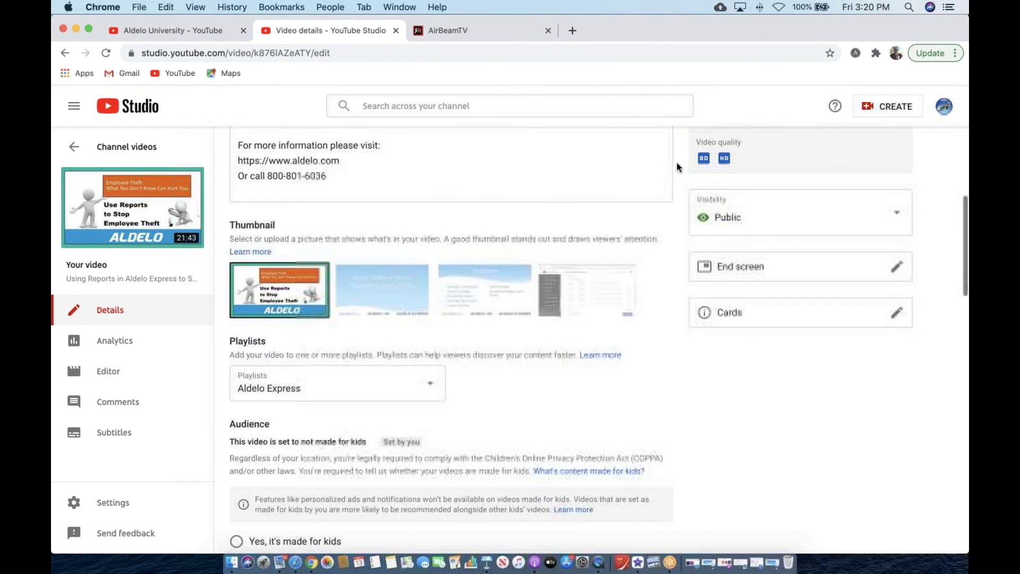
scroll(677, 167, "down", 8)
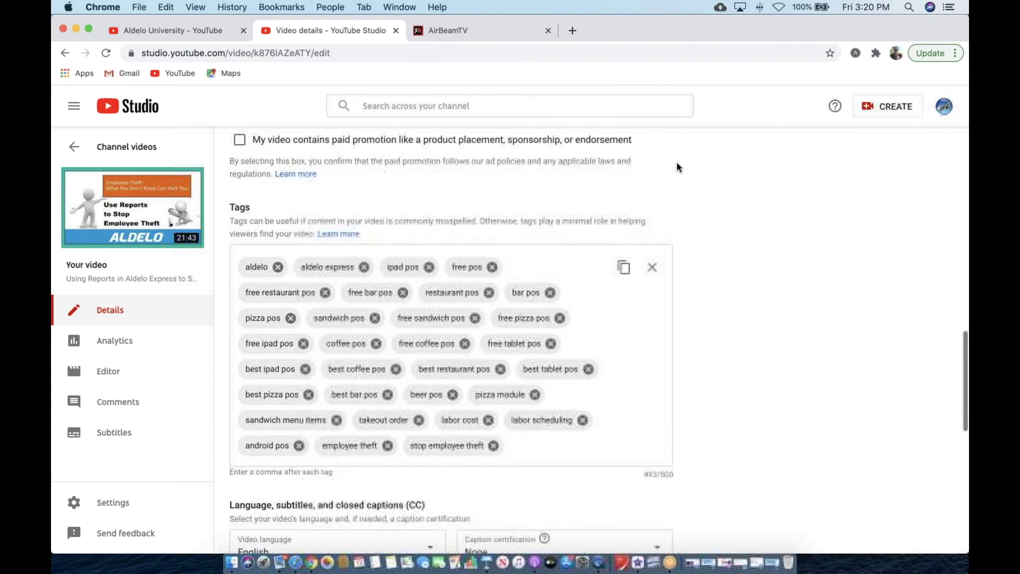
scroll(676, 167, "down", 1)
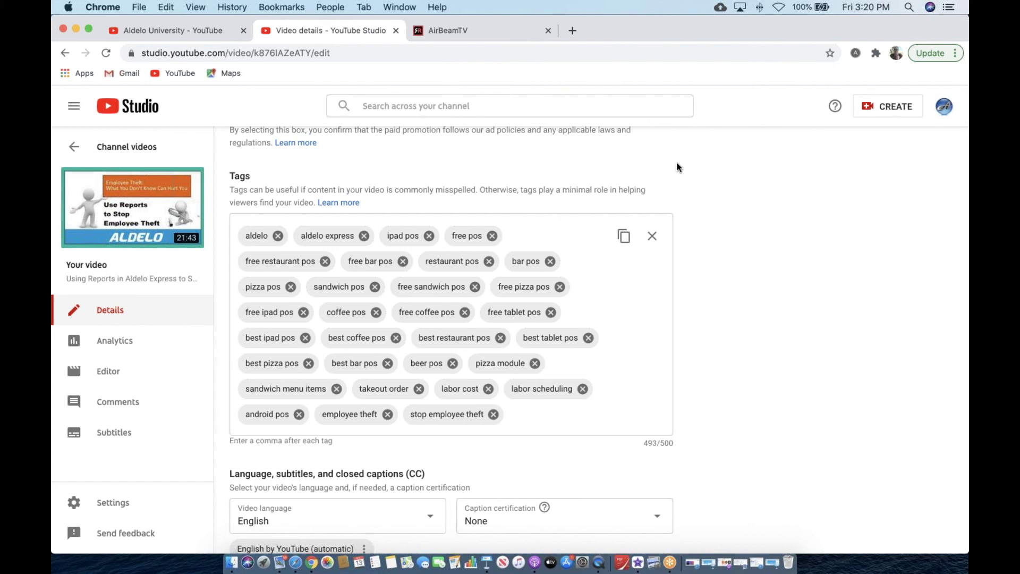
Copy the share link of the "Using Reports in Aldelo Express to Stop Employee Theft" video.
scroll(677, 167, "up", 15)
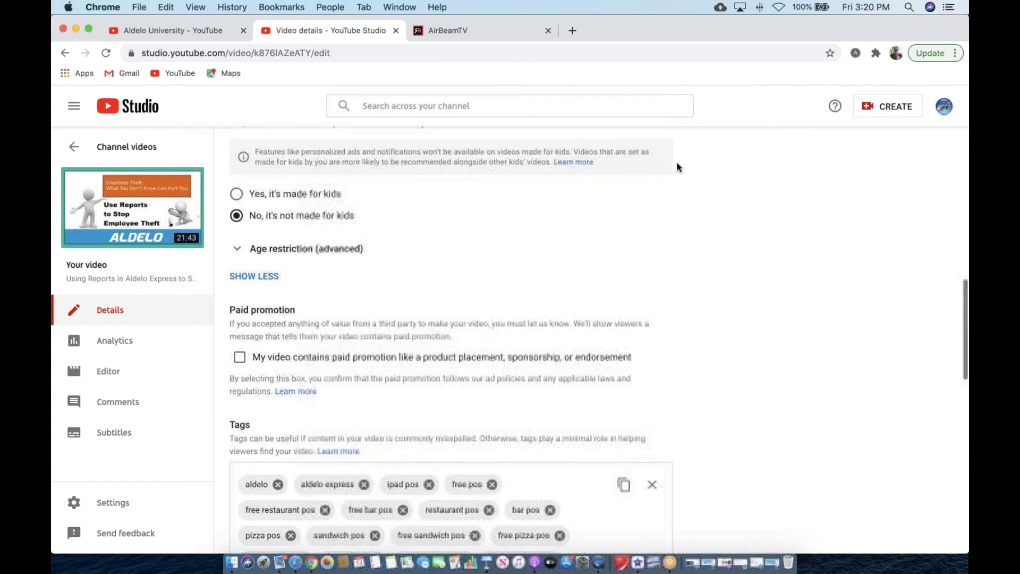
scroll(677, 167, "up", 2)
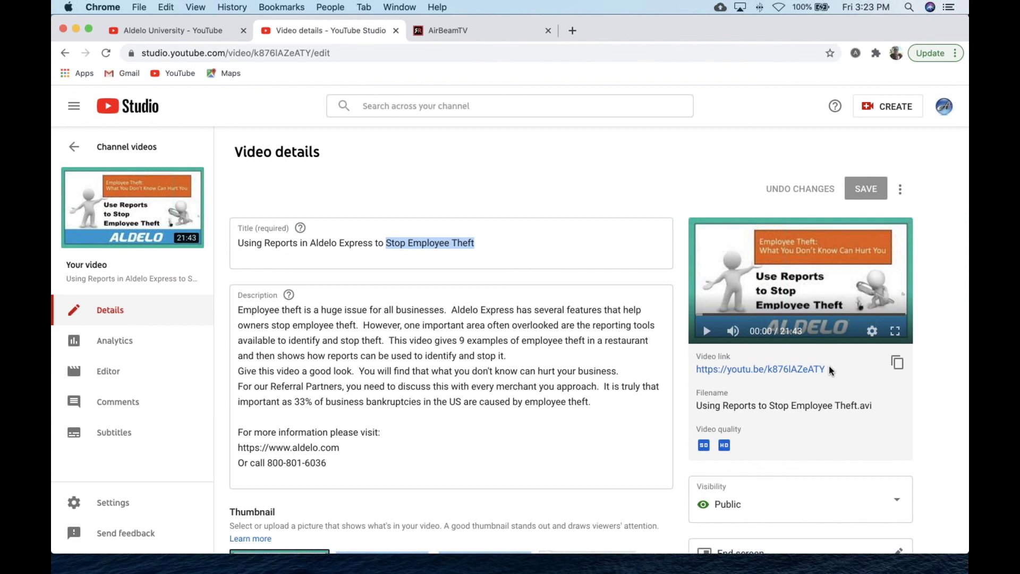
left_click(897, 365)
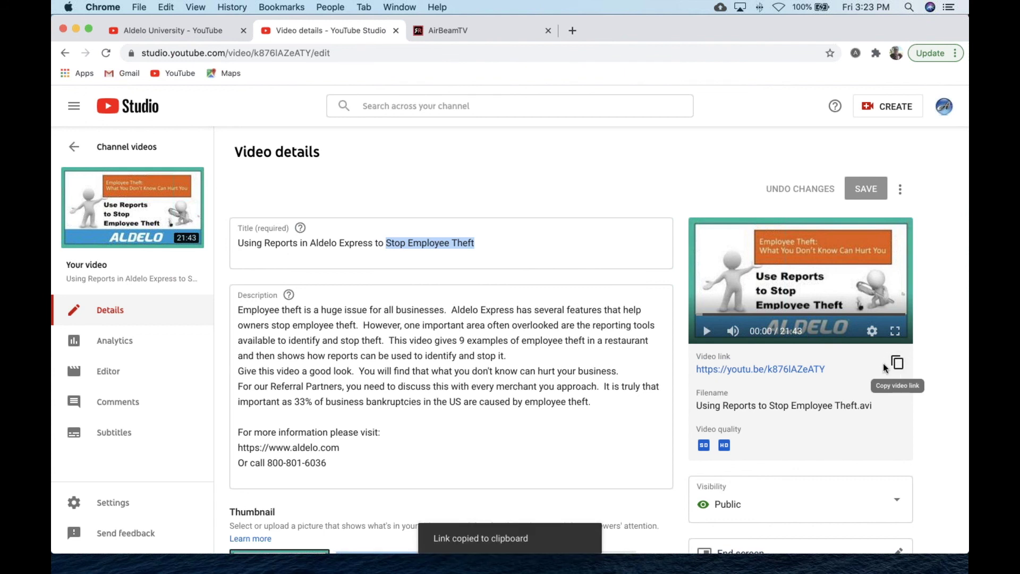